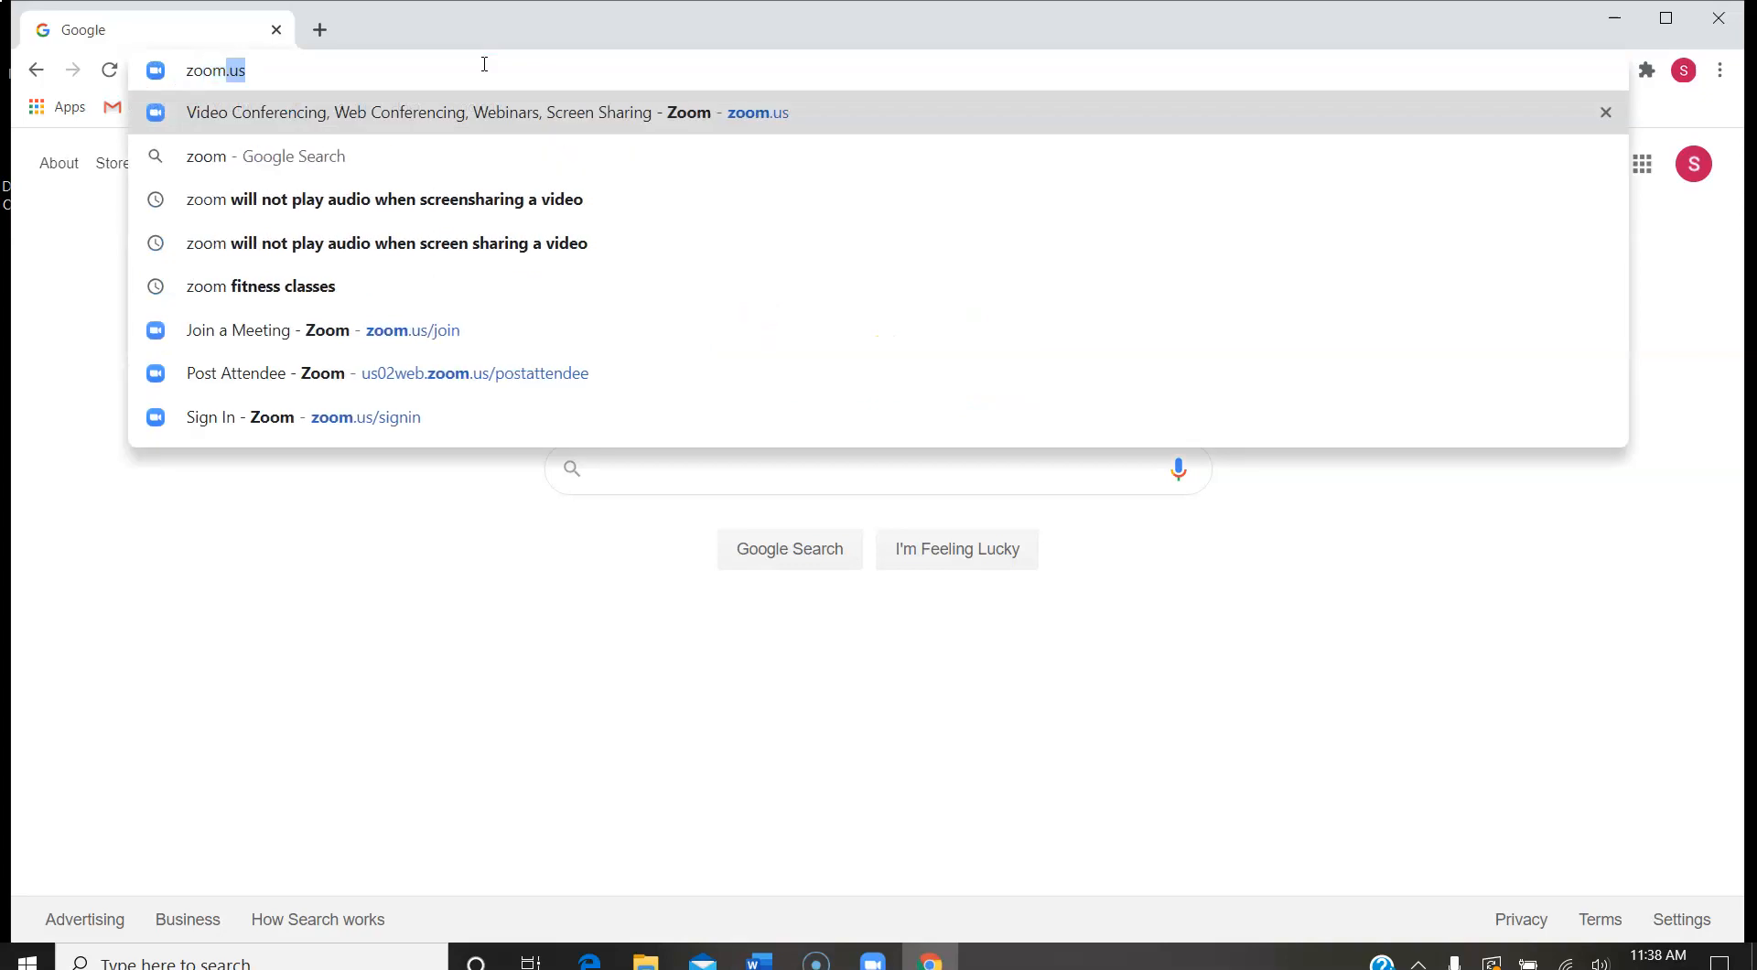
# Open the zoom.us website and go to the account's meeting settings.
pyautogui.write('.us')
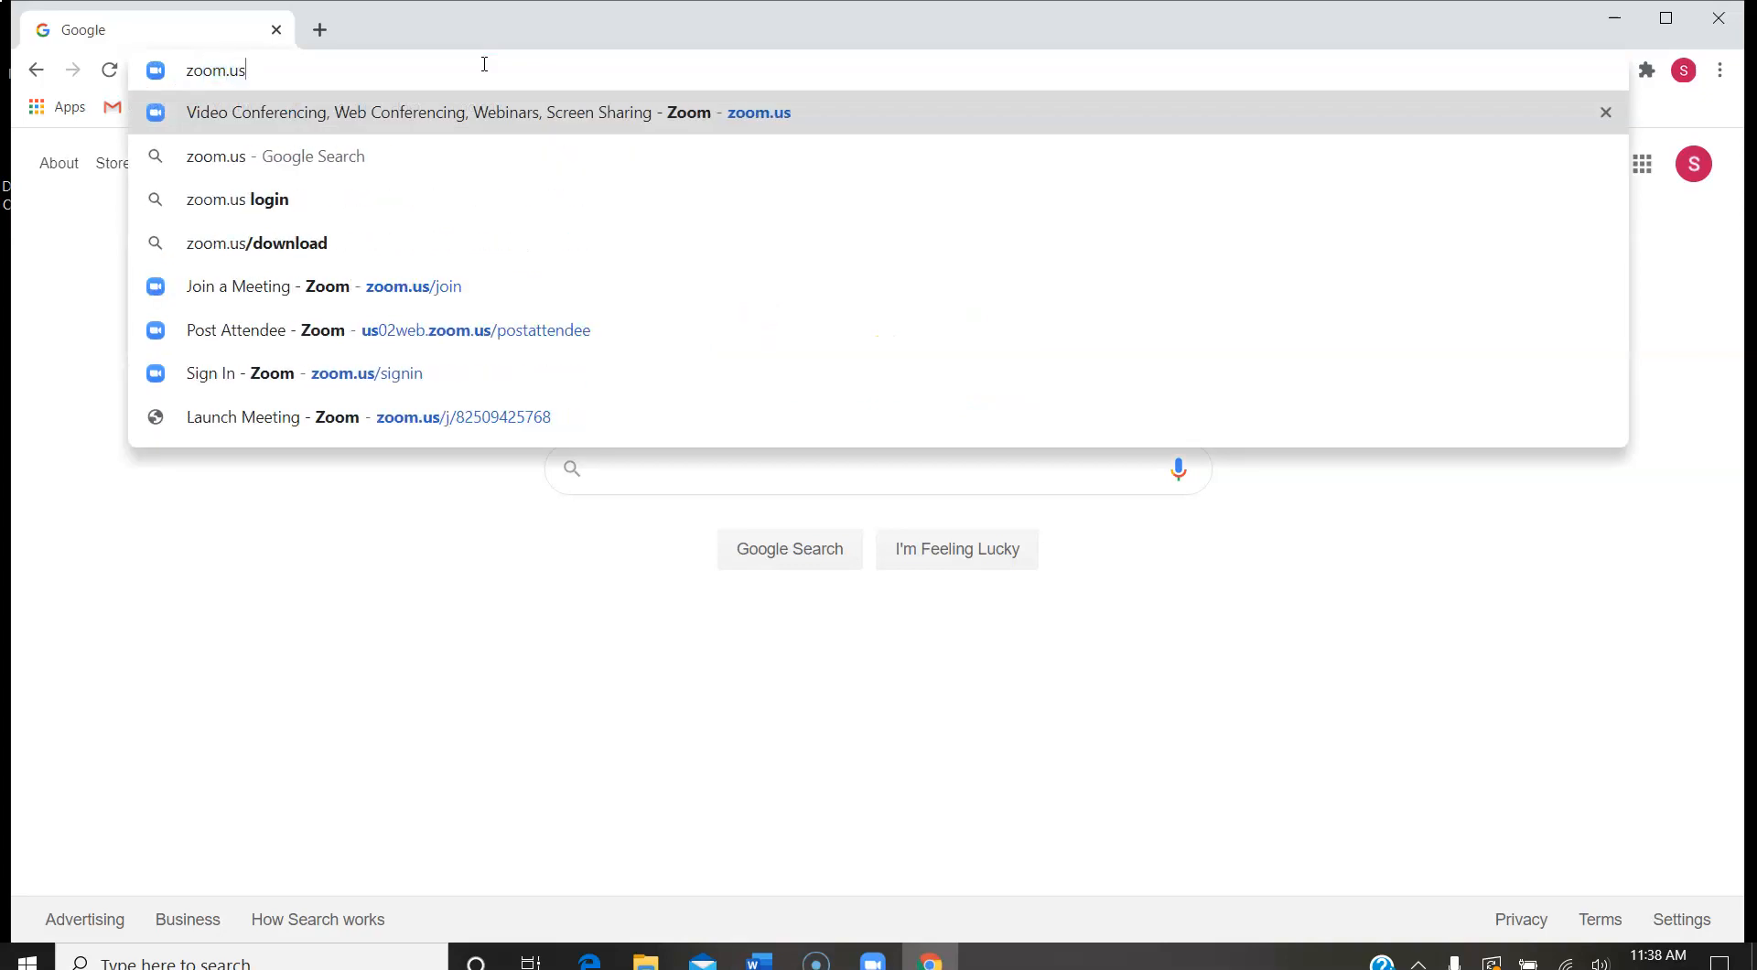
pyautogui.press('Return')
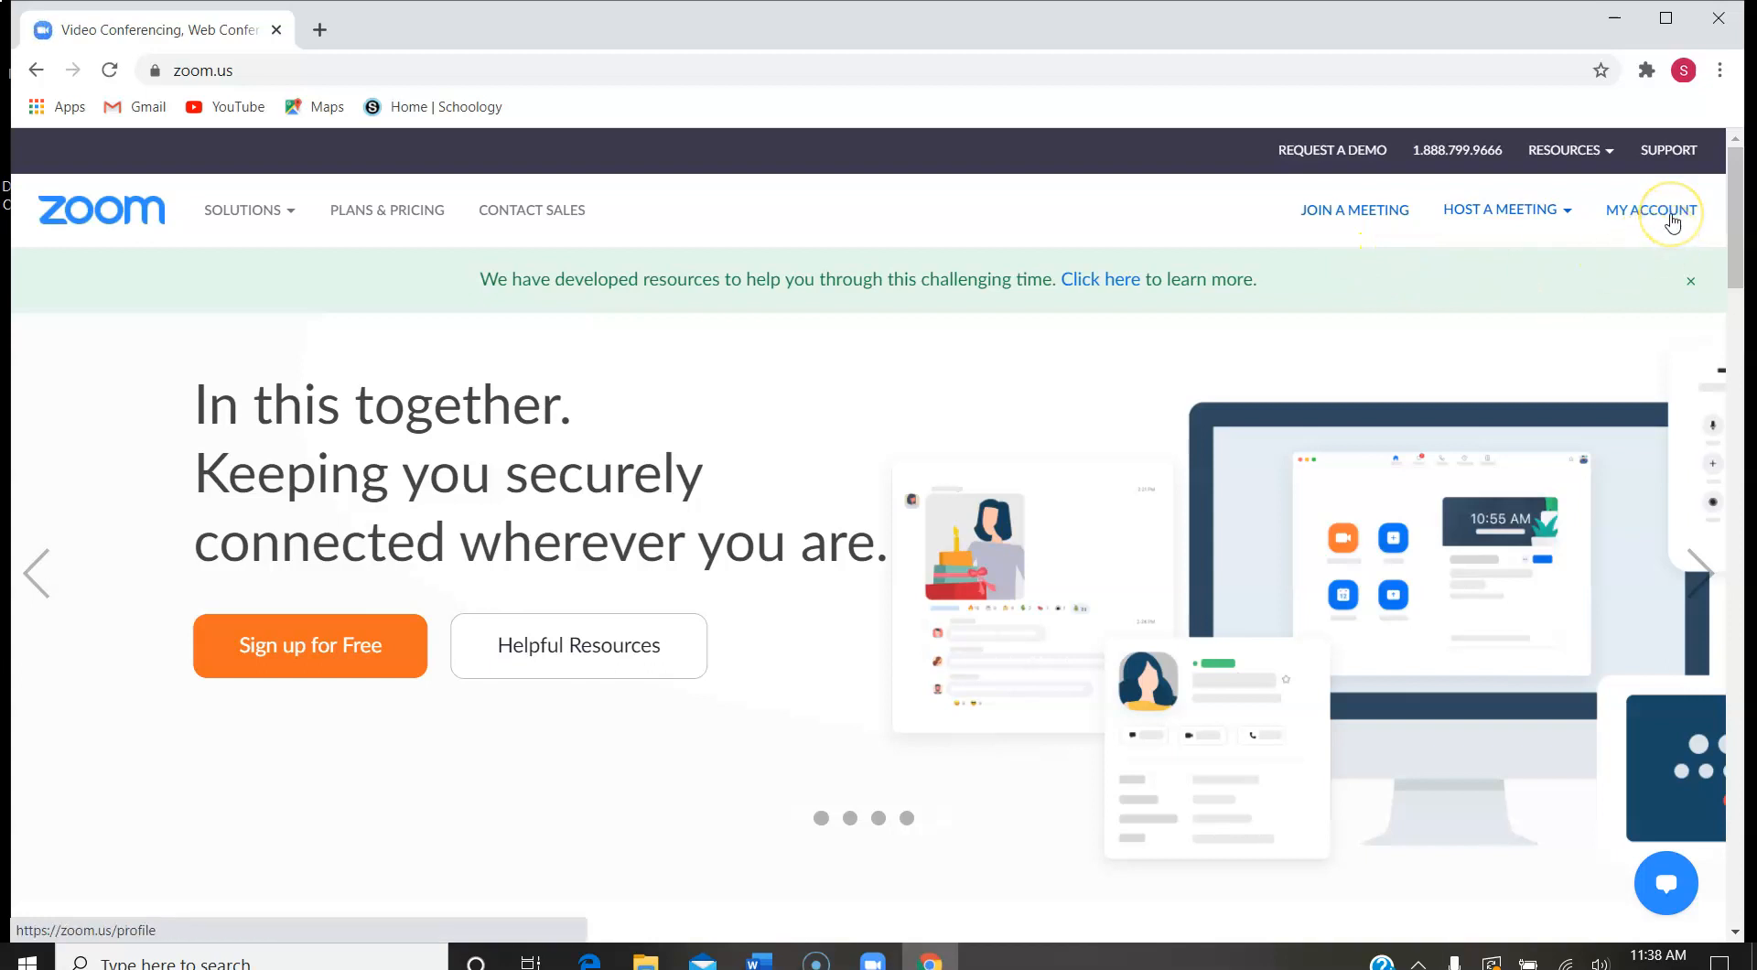
pyautogui.click(1670, 217)
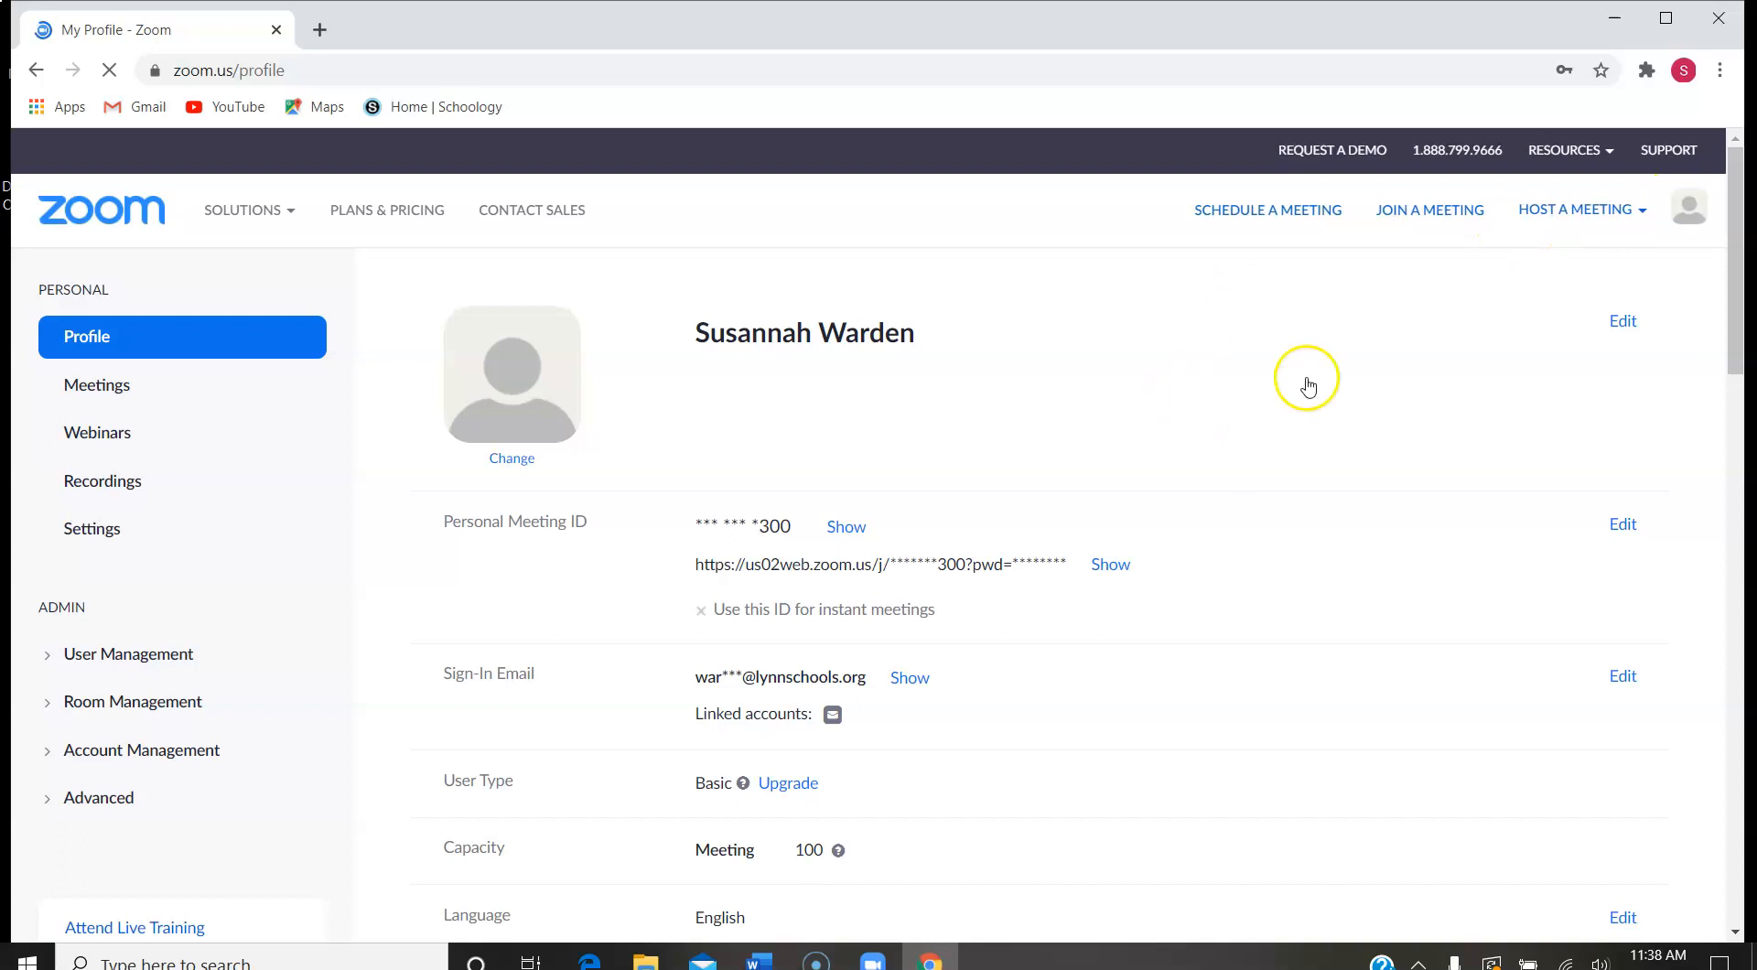
pyautogui.scroll(-1, 1012, 560)
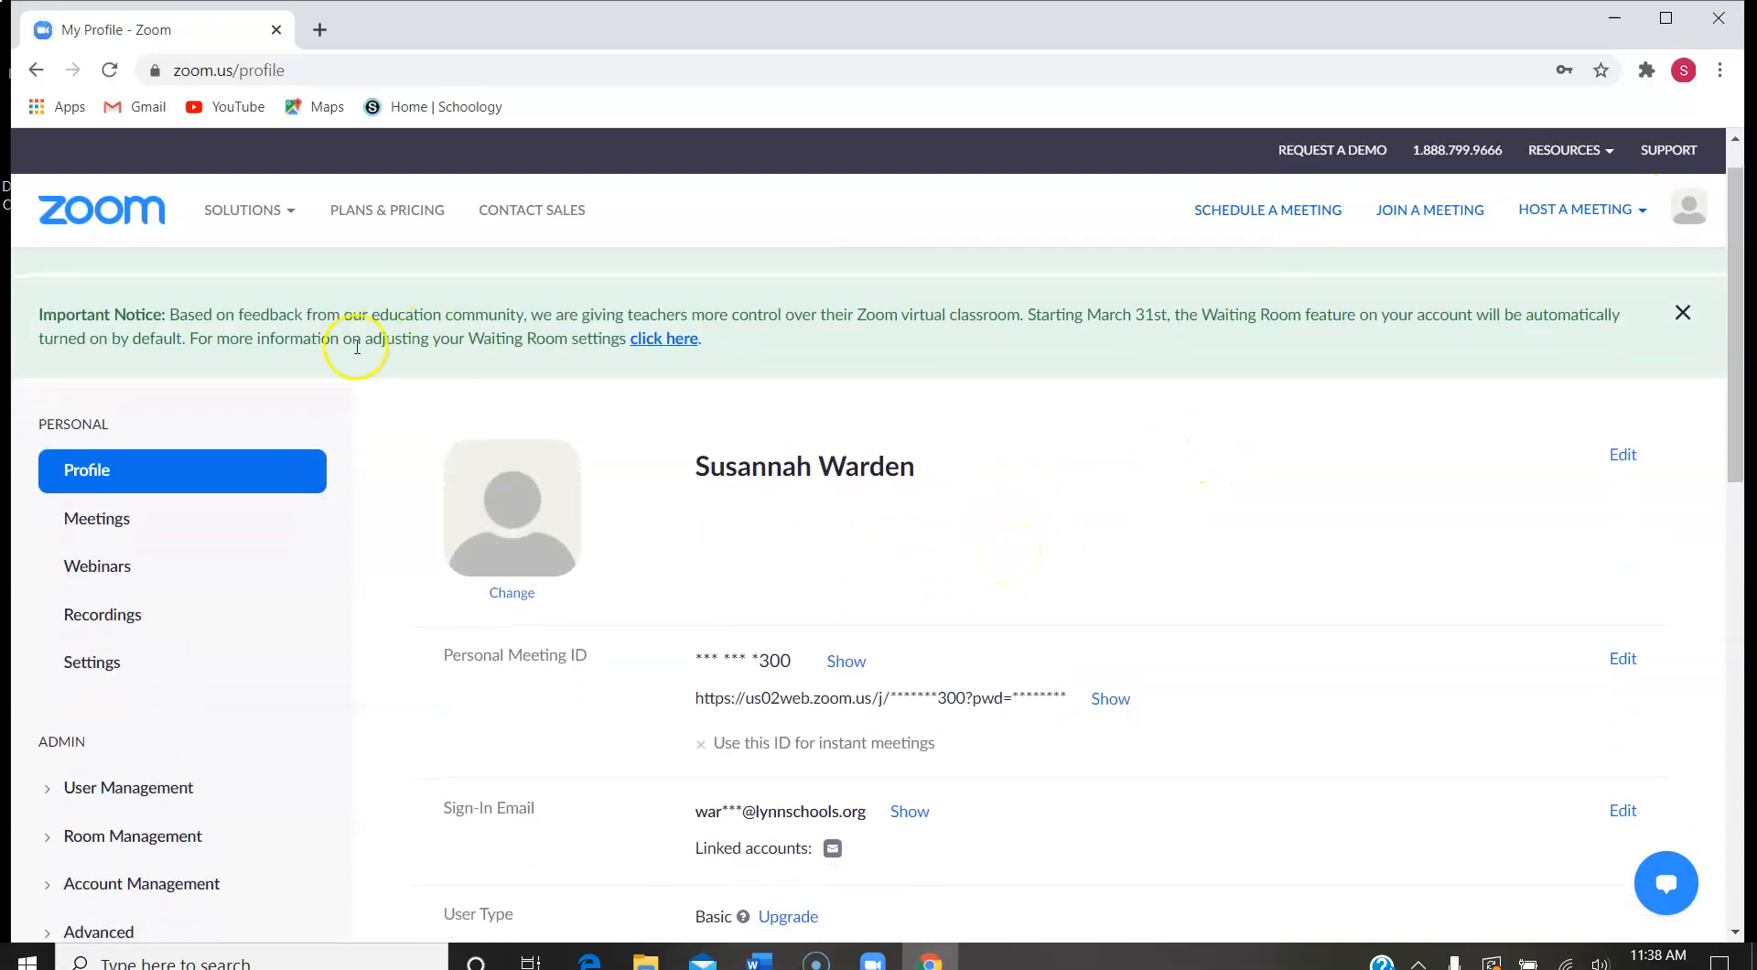
pyautogui.click(95, 664)
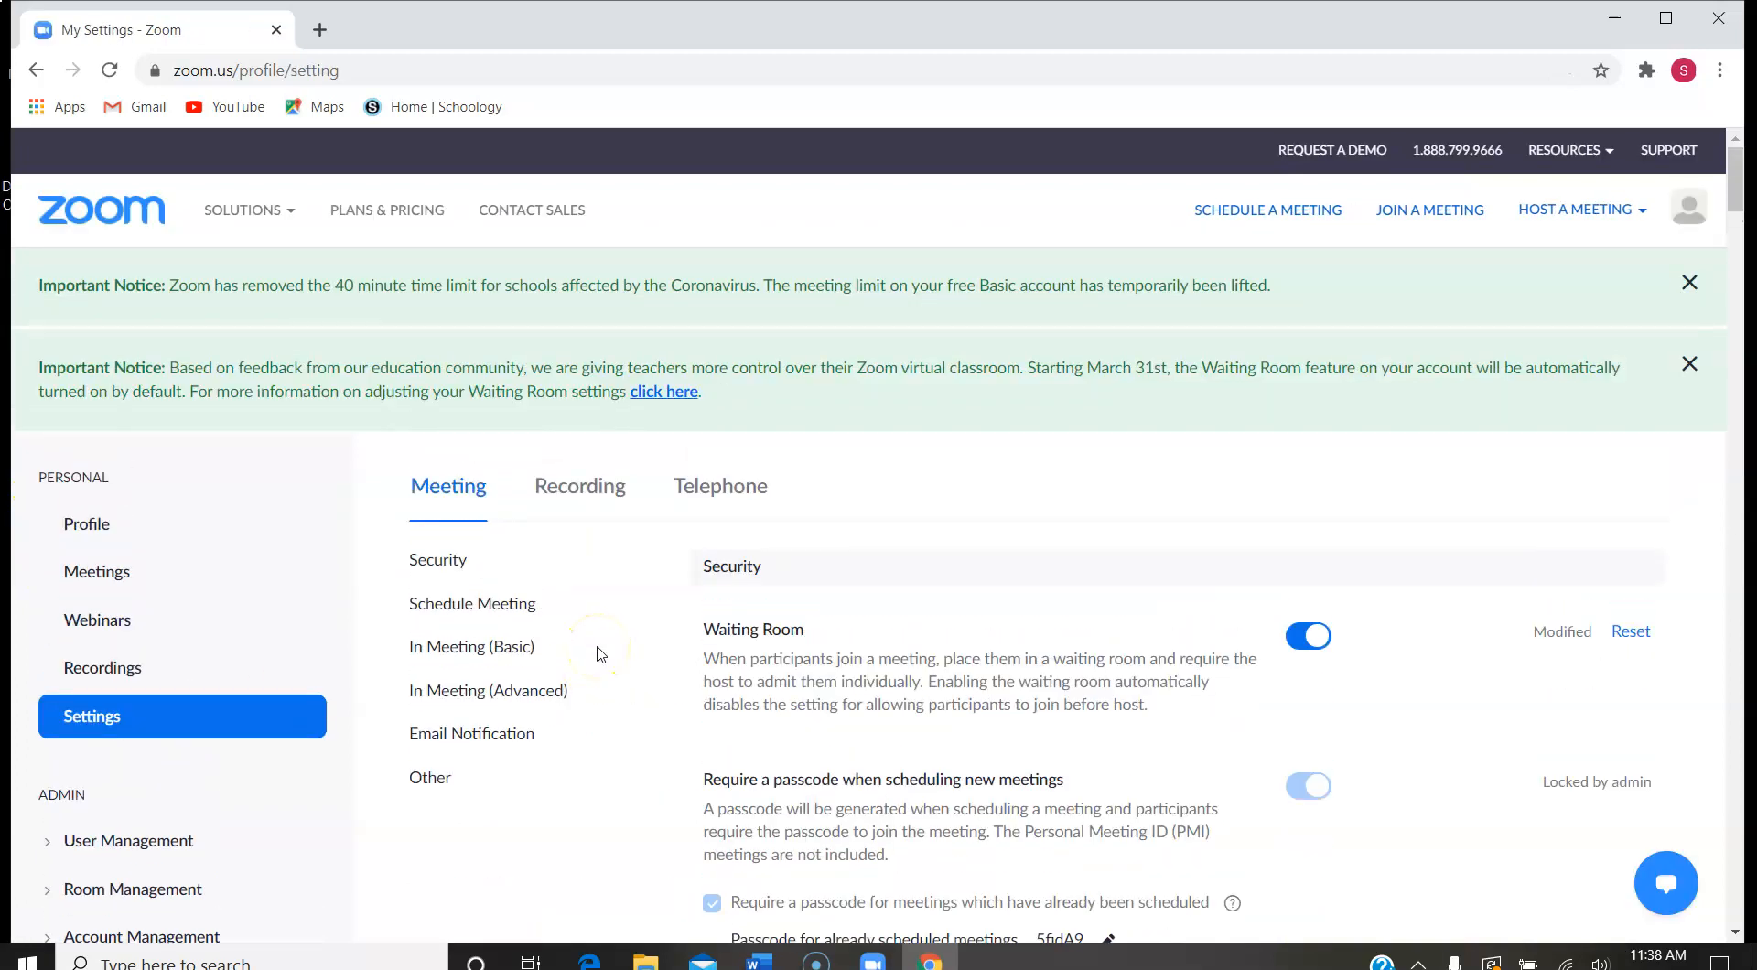
# Turn the Waiting Room security setting off and back on.
pyautogui.scroll(-3, 896, 724)
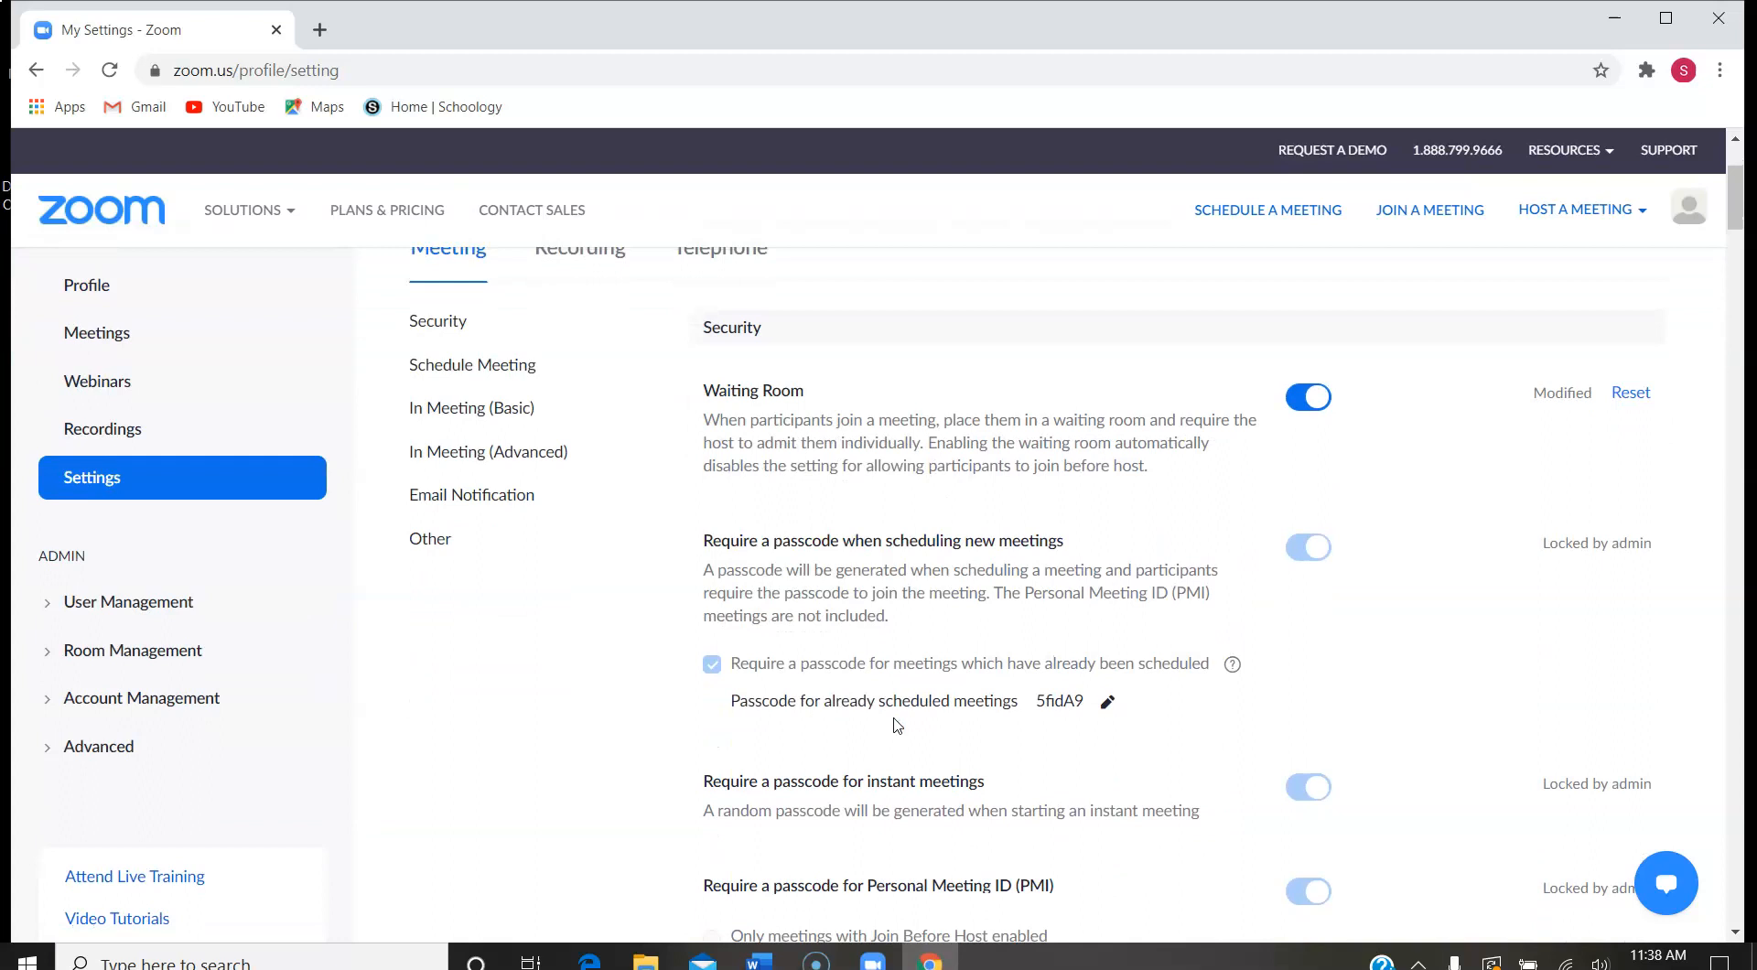
pyautogui.scroll(1, 896, 724)
pyautogui.scroll(1, 896, 726)
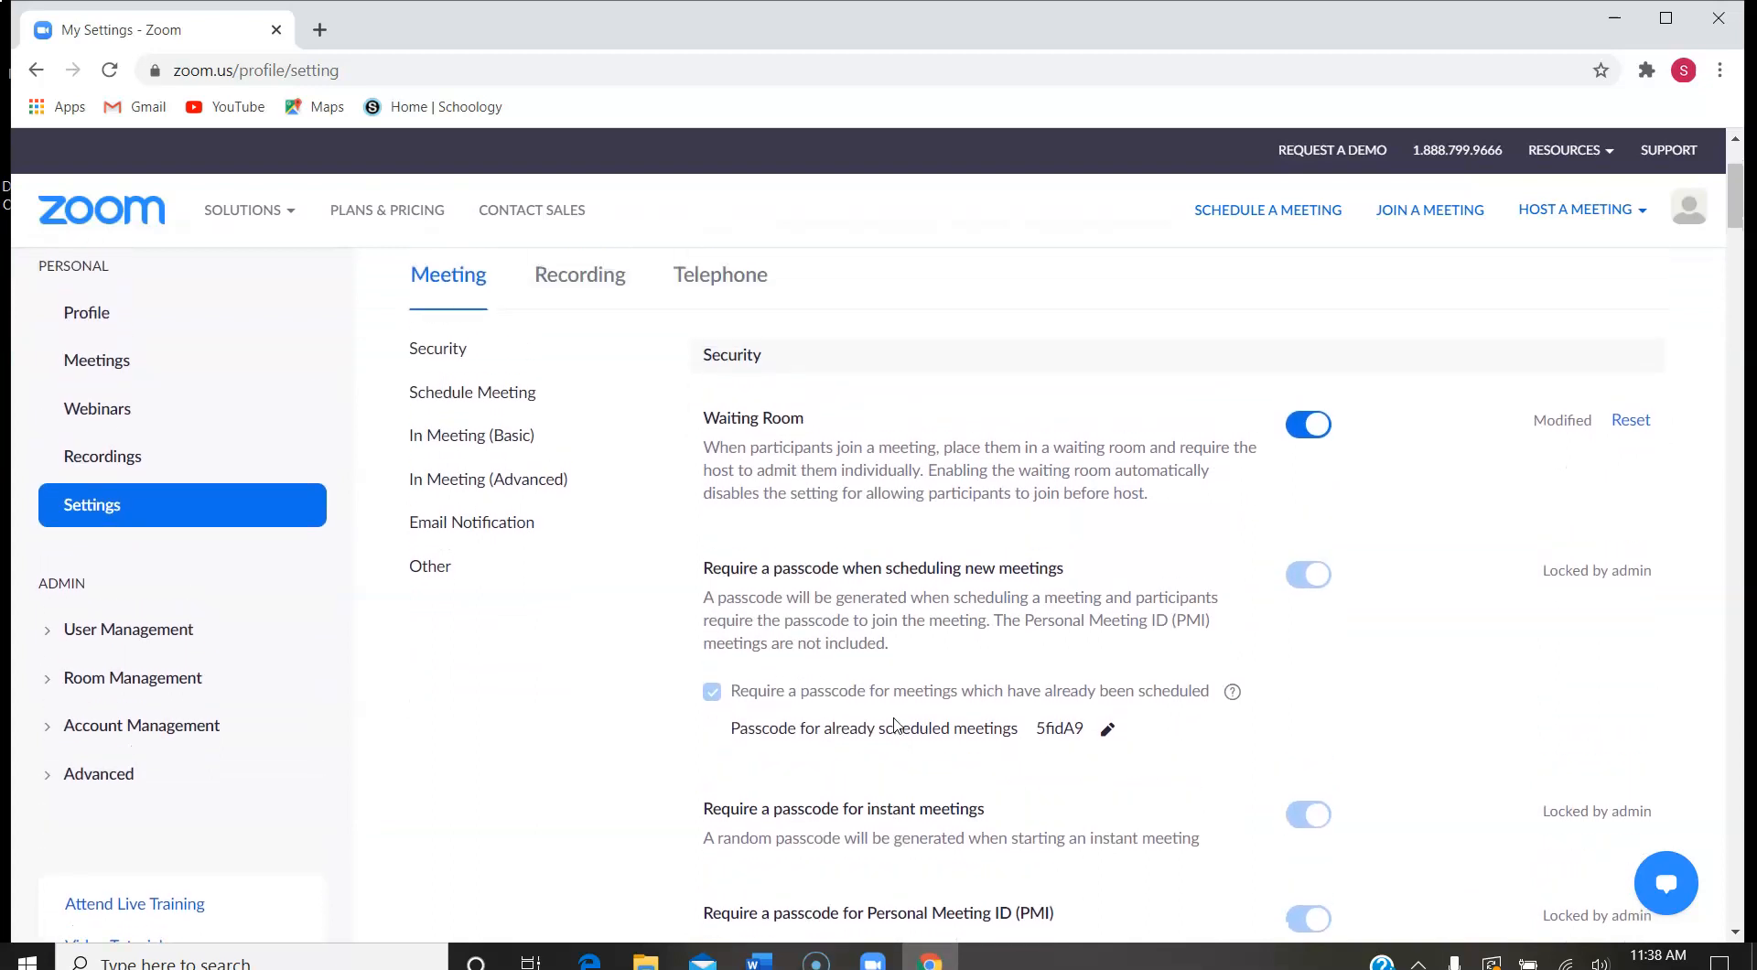
pyautogui.click(1294, 427)
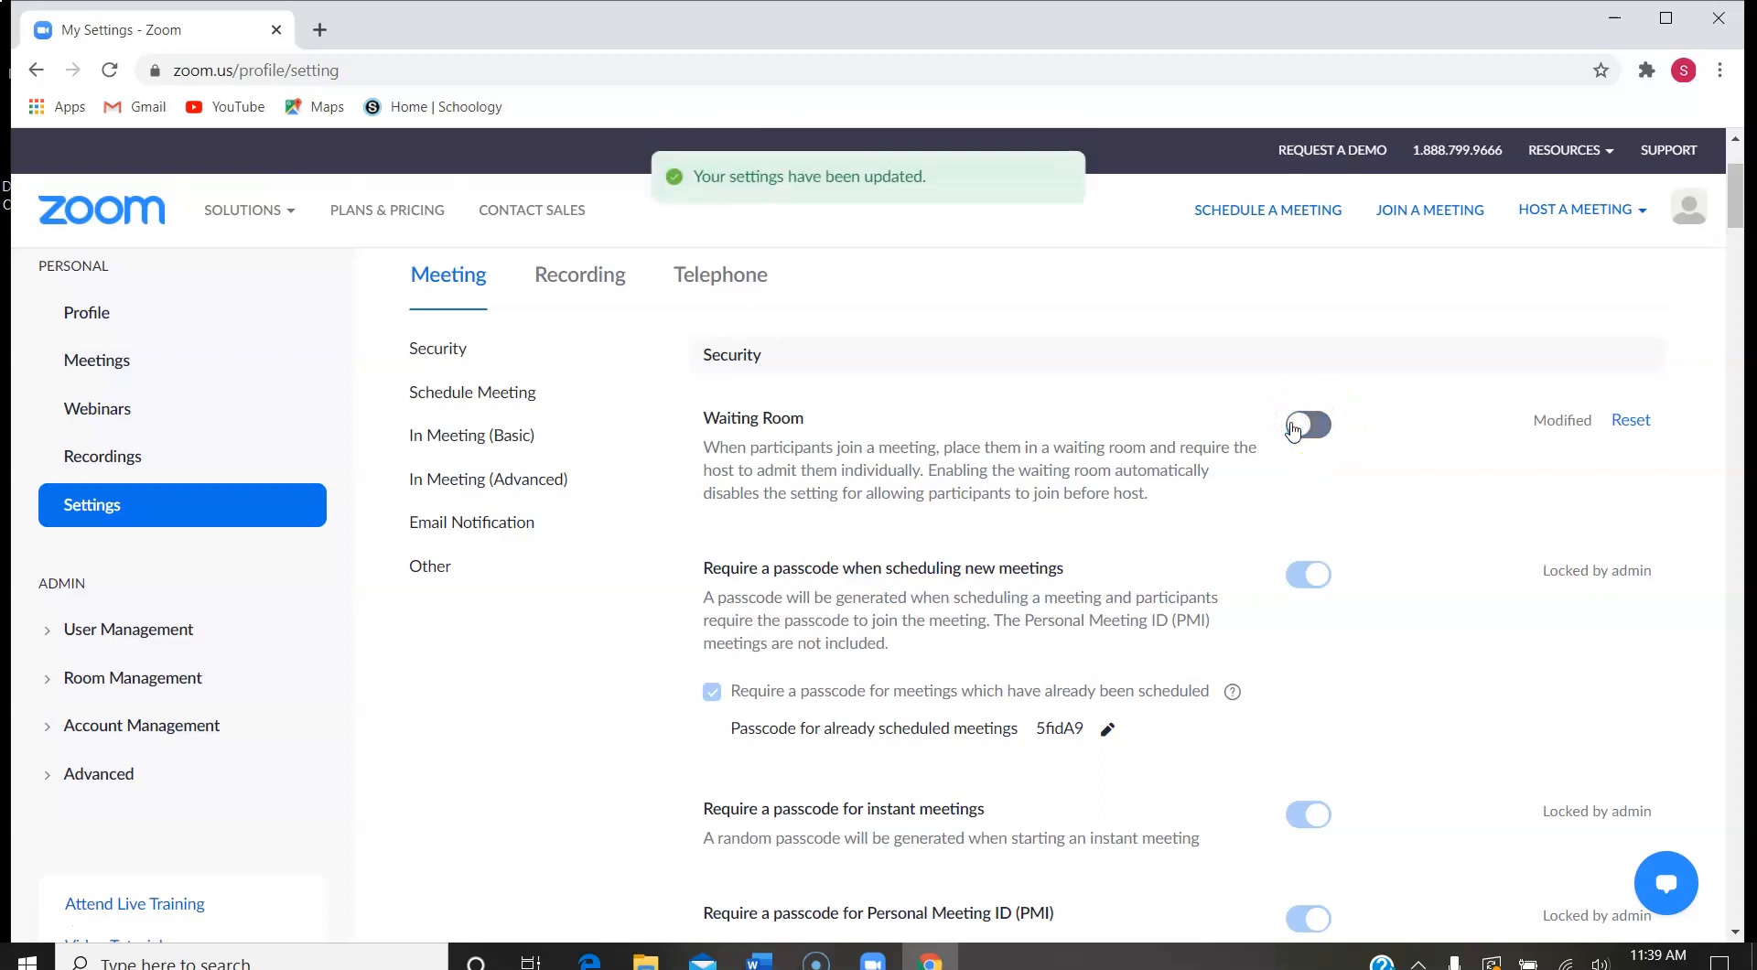
pyautogui.click(1316, 428)
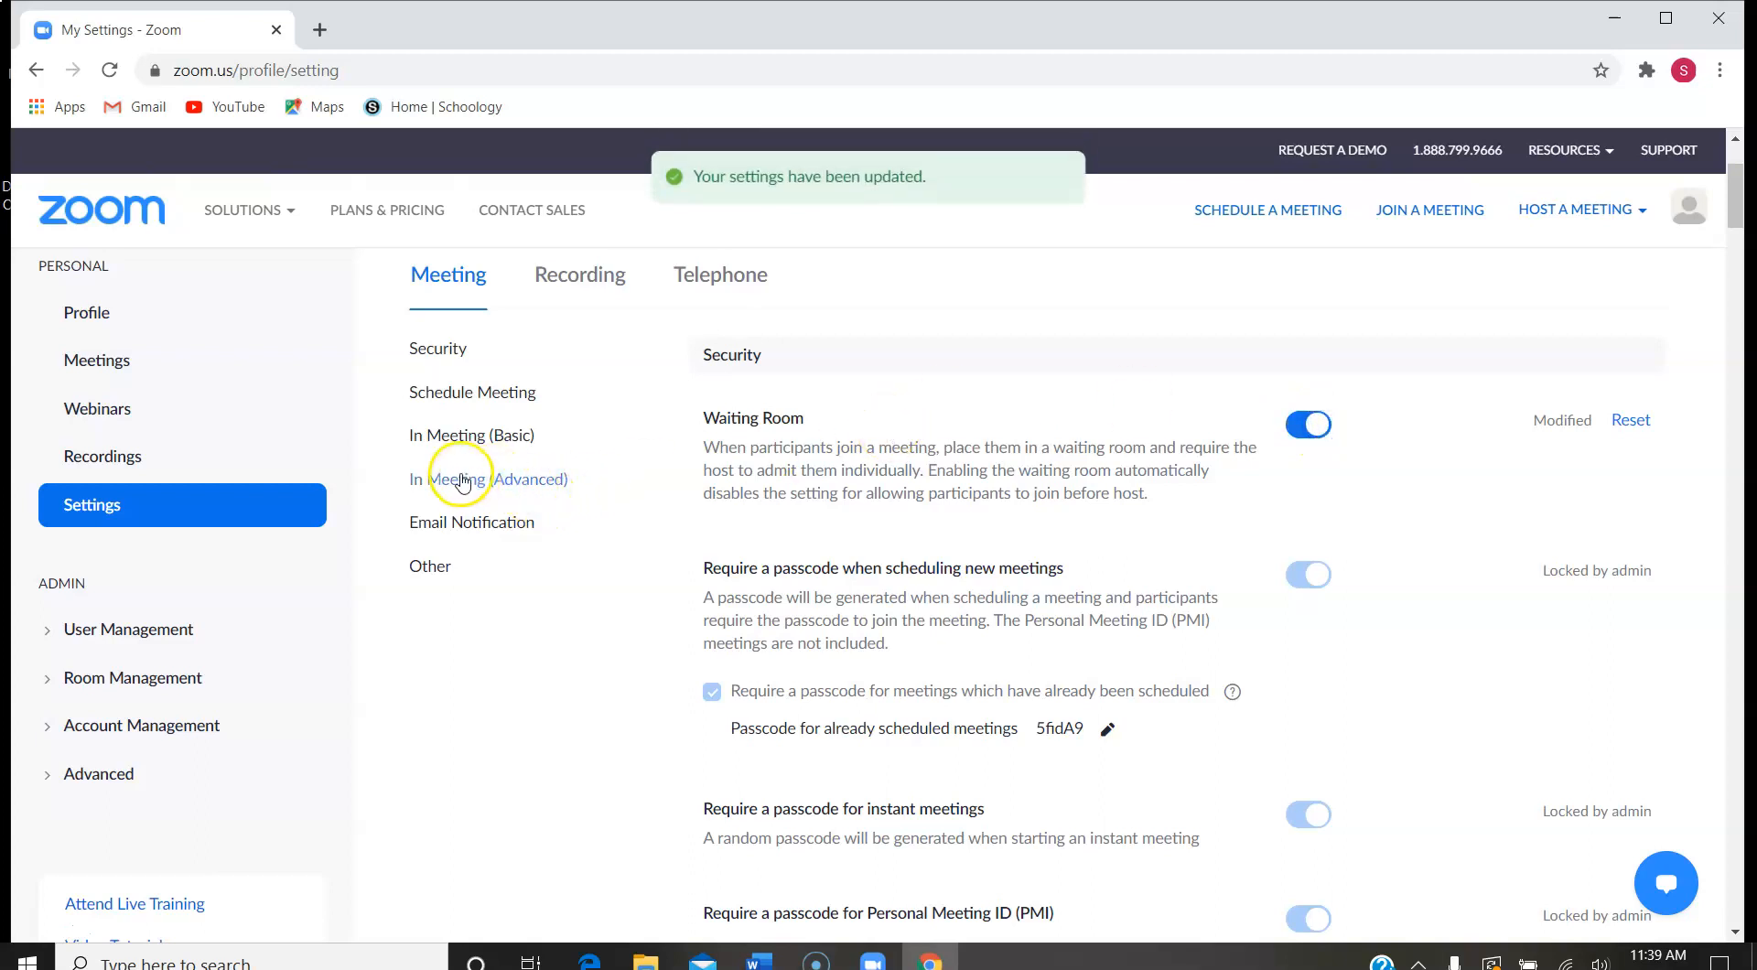
# Go to the advanced in-meeting settings and check that the Breakout room option is enabled.
pyautogui.click(498, 489)
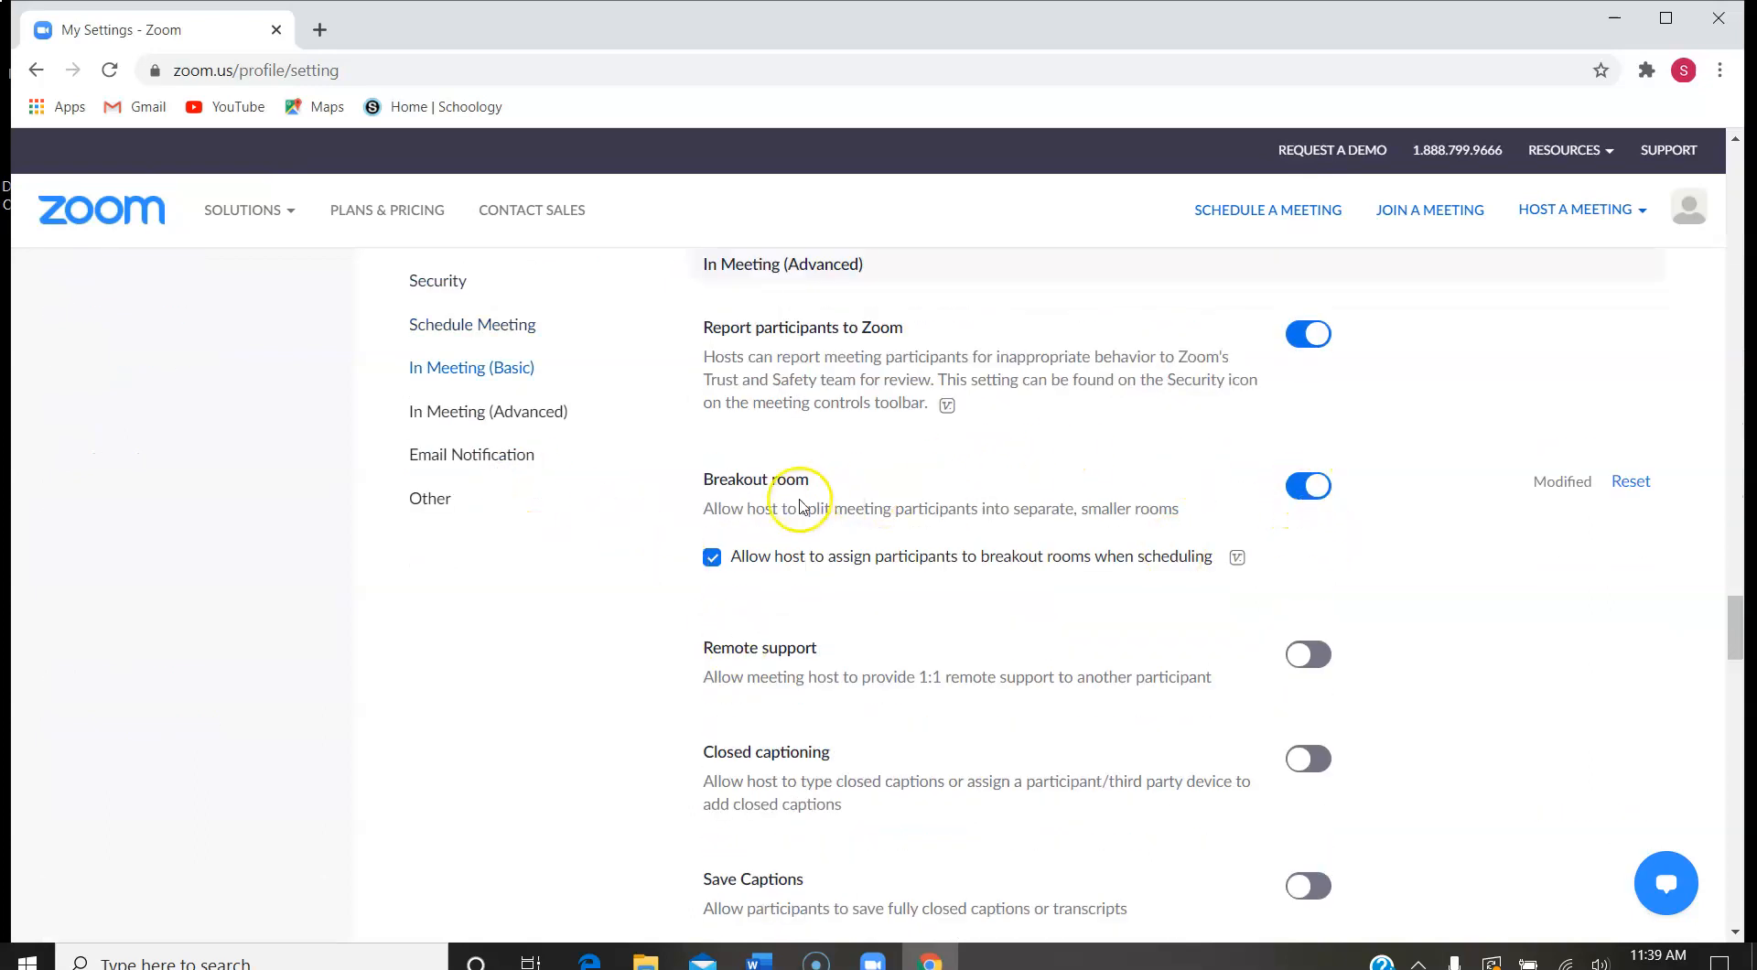
pyautogui.click(1304, 485)
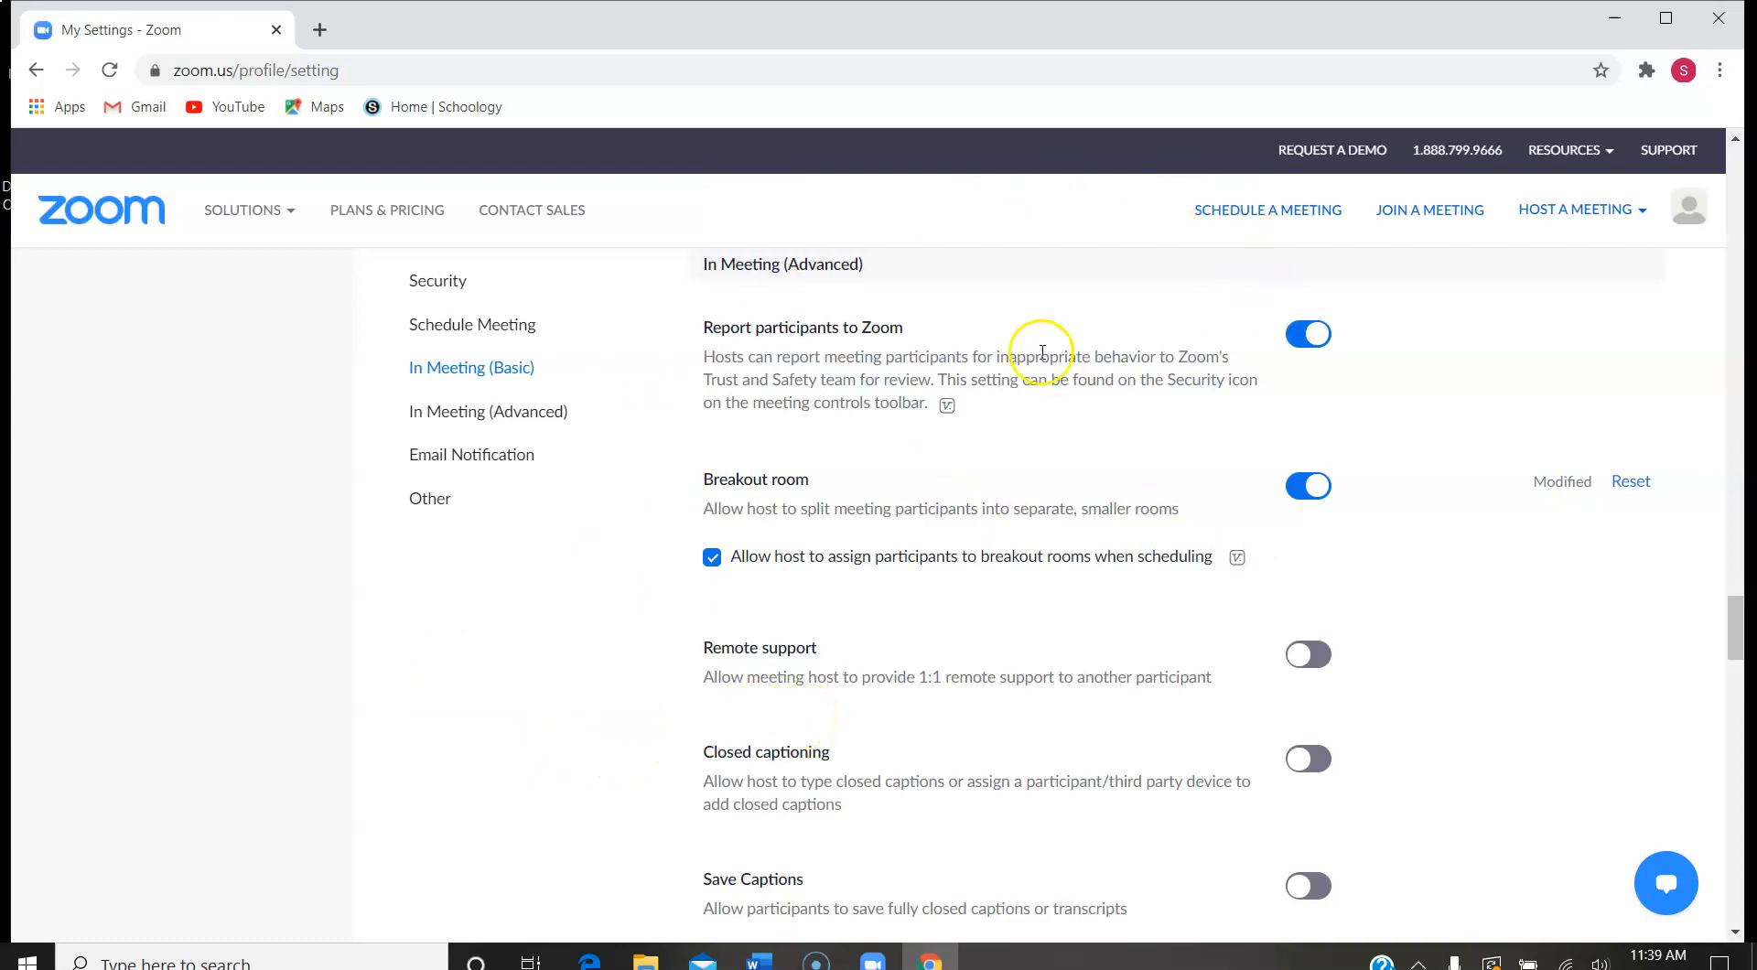
# Switch to the running Zoom meeting and create 2 breakout rooms with participants assigned manually.
pyautogui.click(1615, 18)
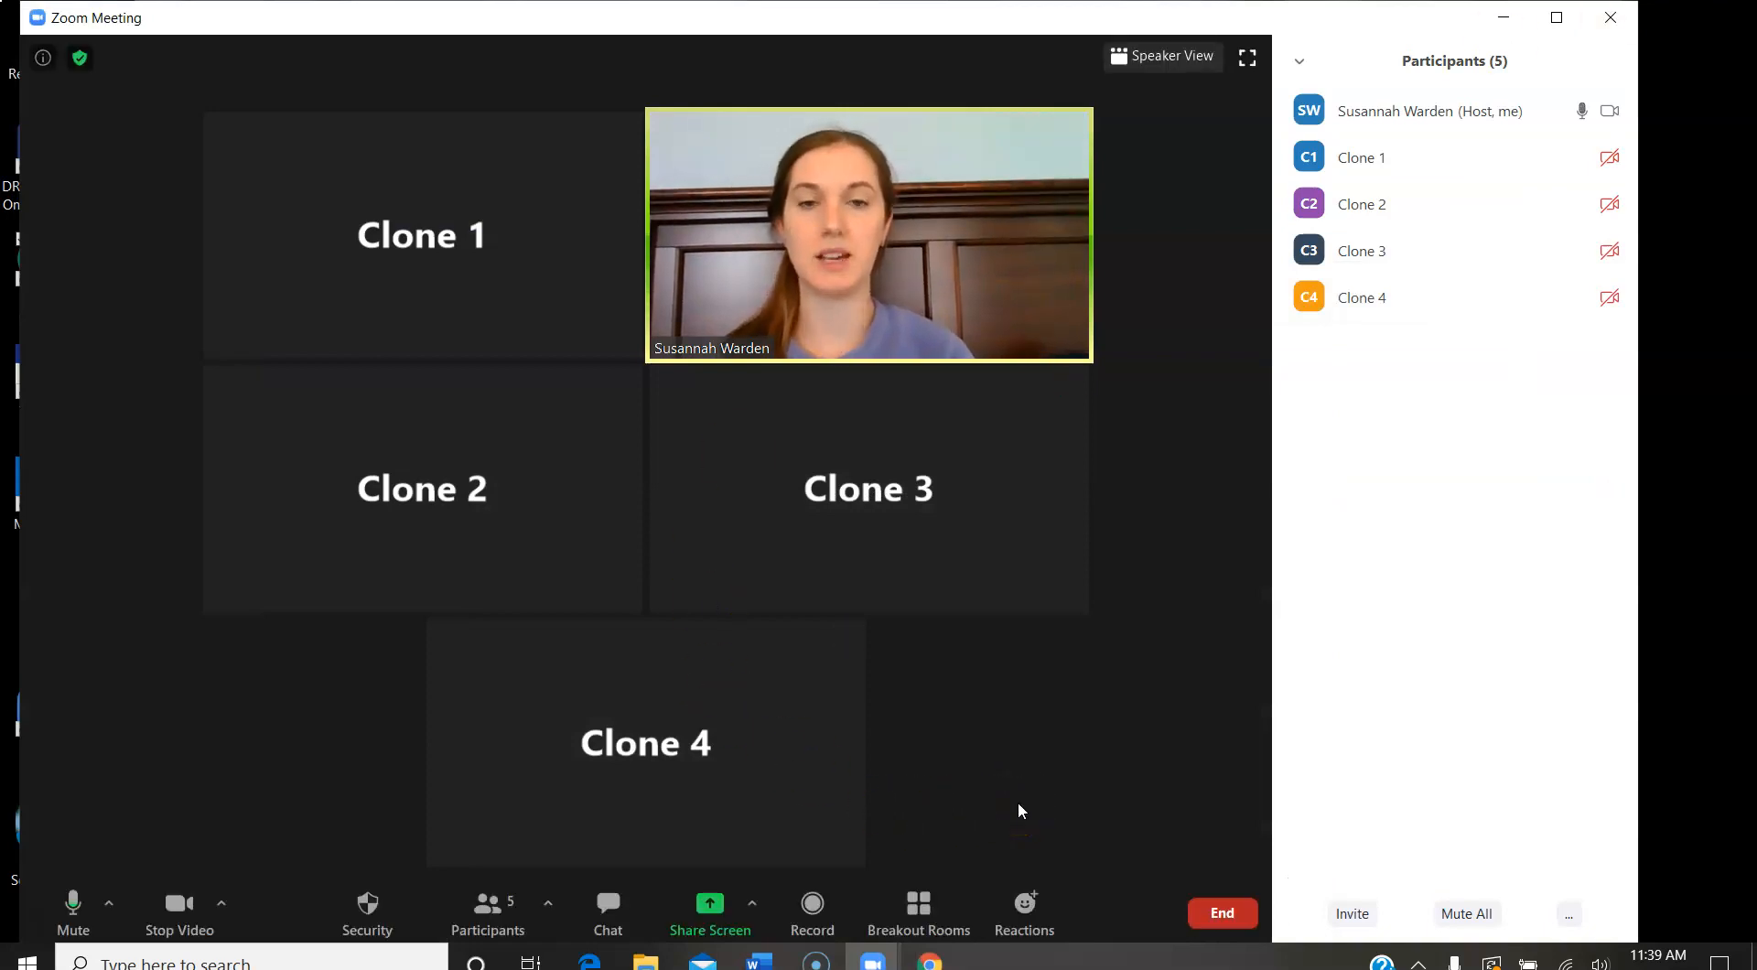
pyautogui.click(972, 810)
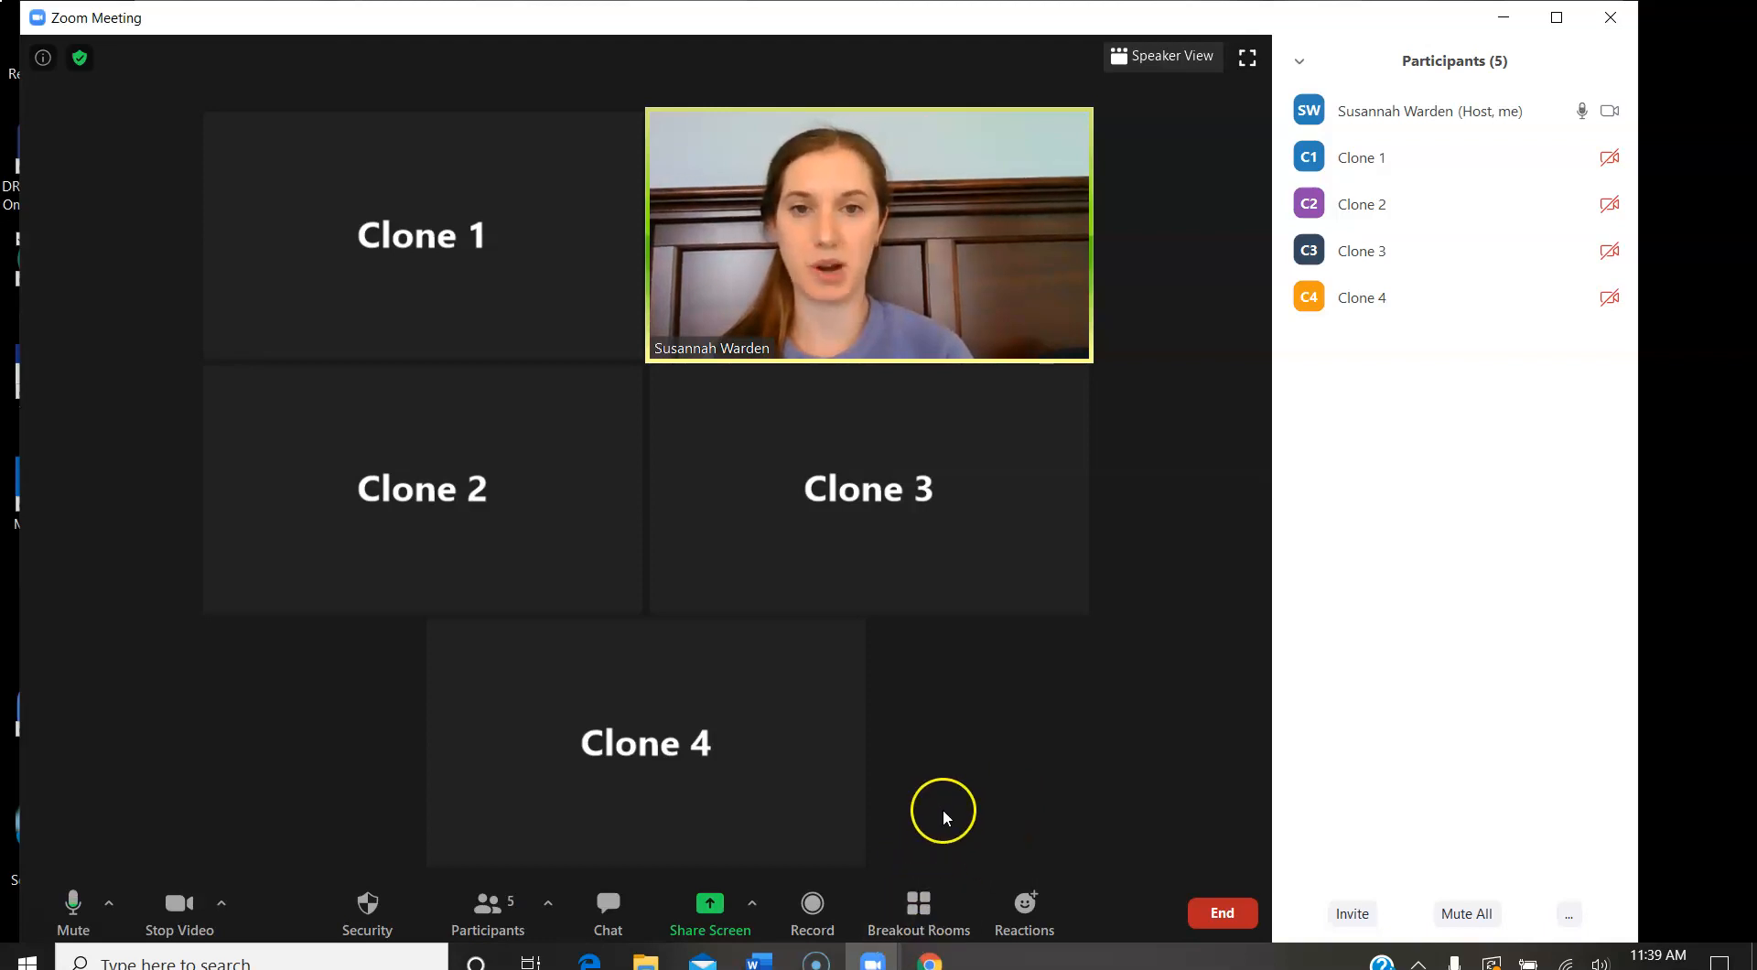
pyautogui.click(913, 912)
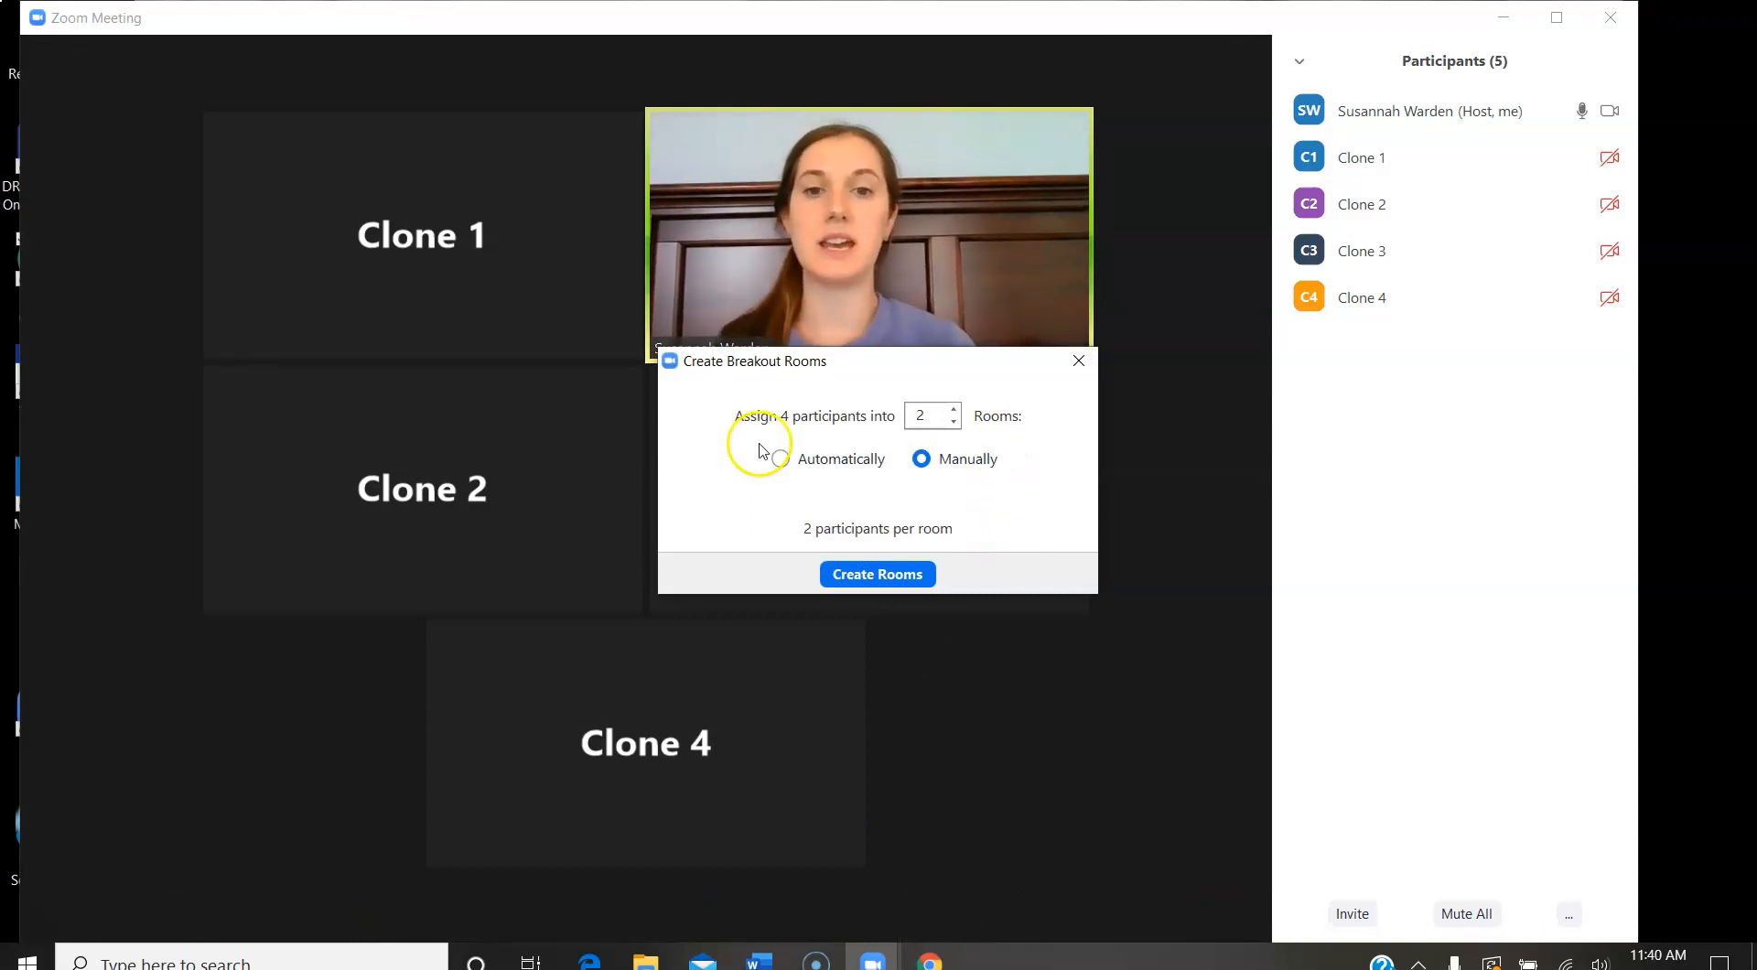
pyautogui.click(781, 462)
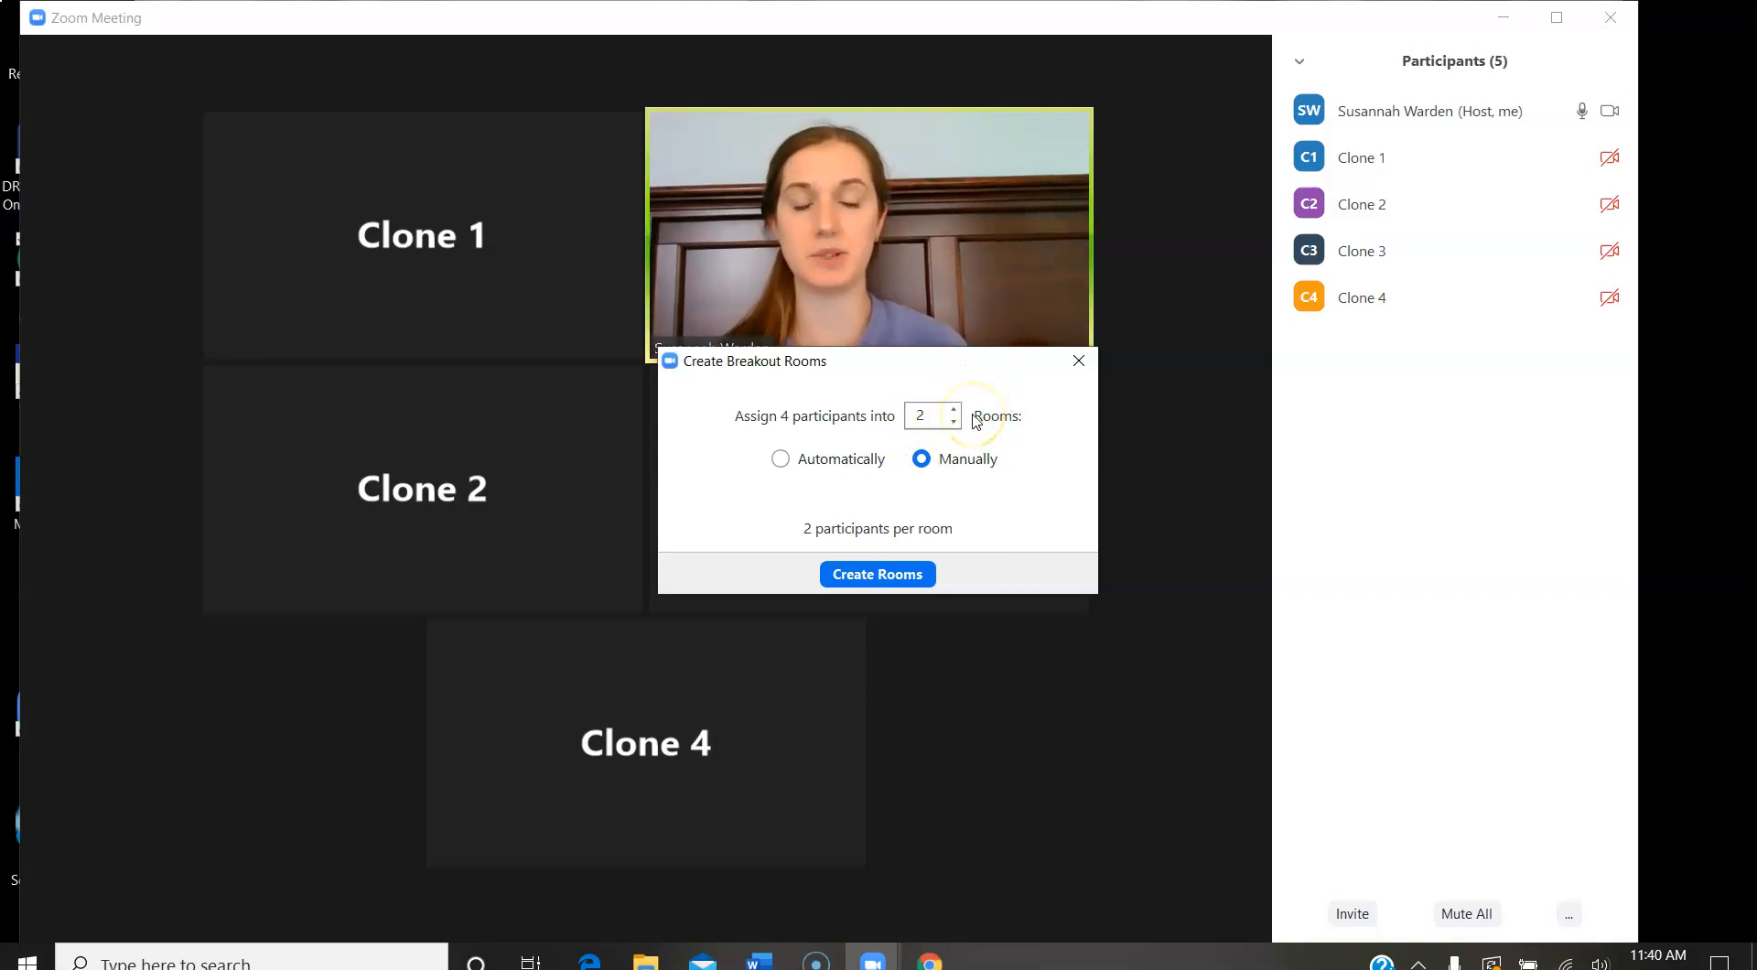
pyautogui.click(955, 412)
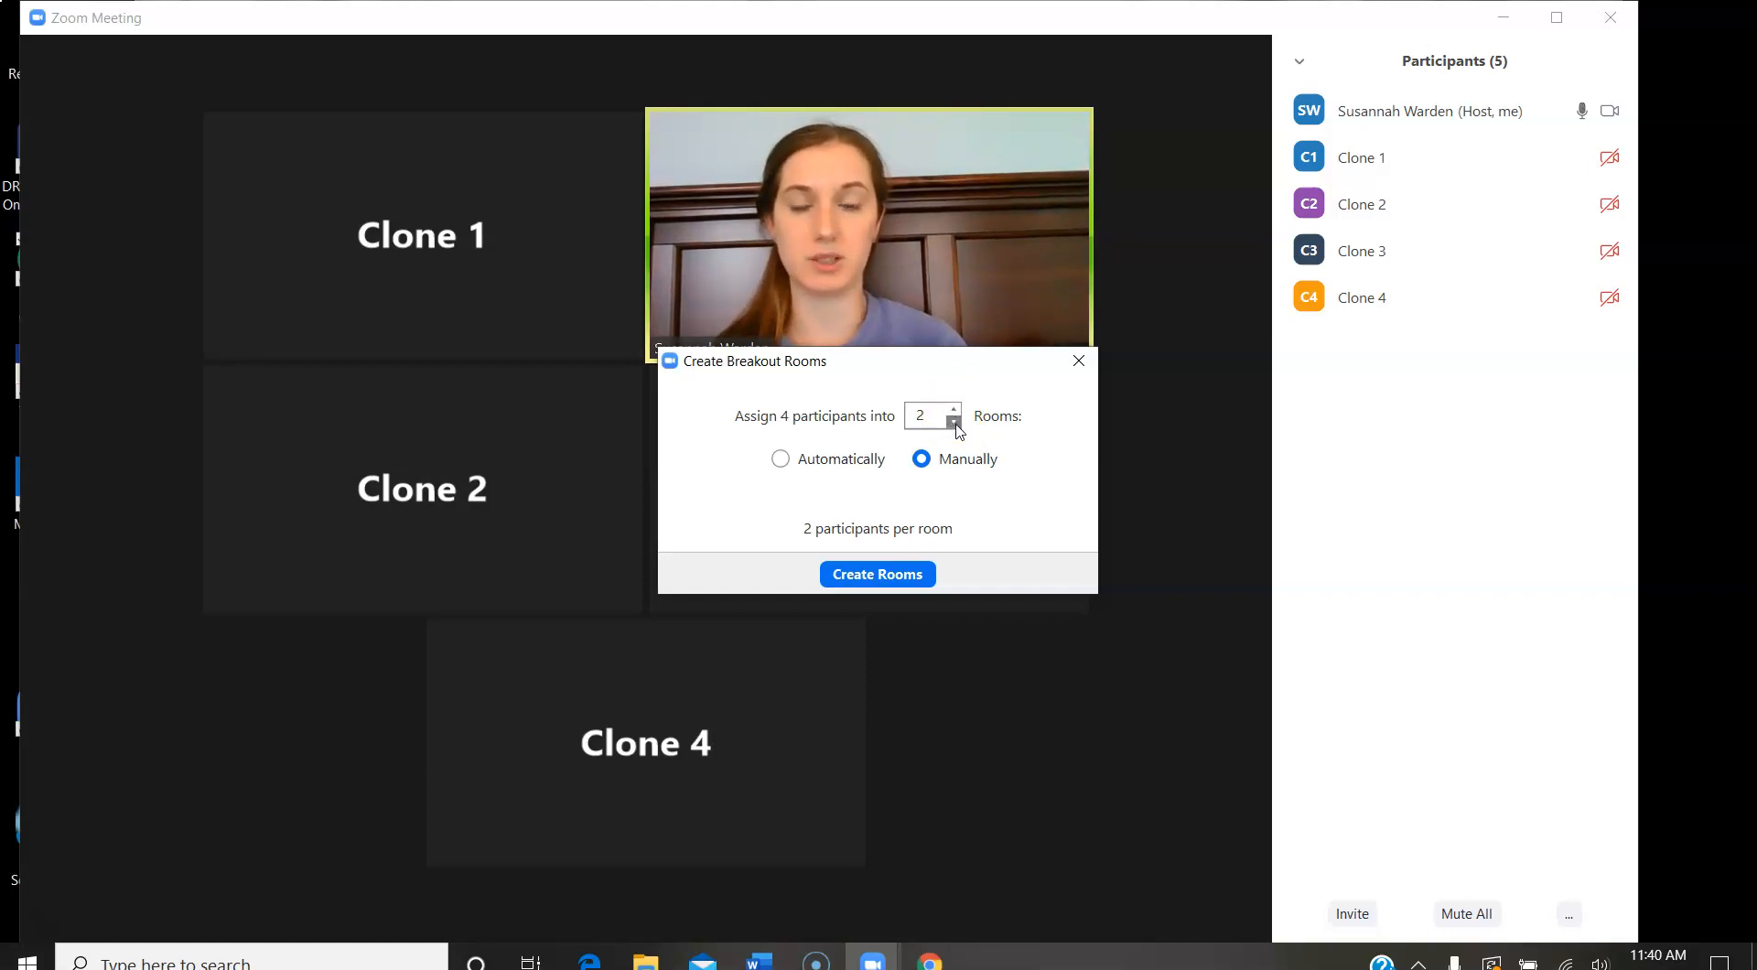
pyautogui.click(944, 471)
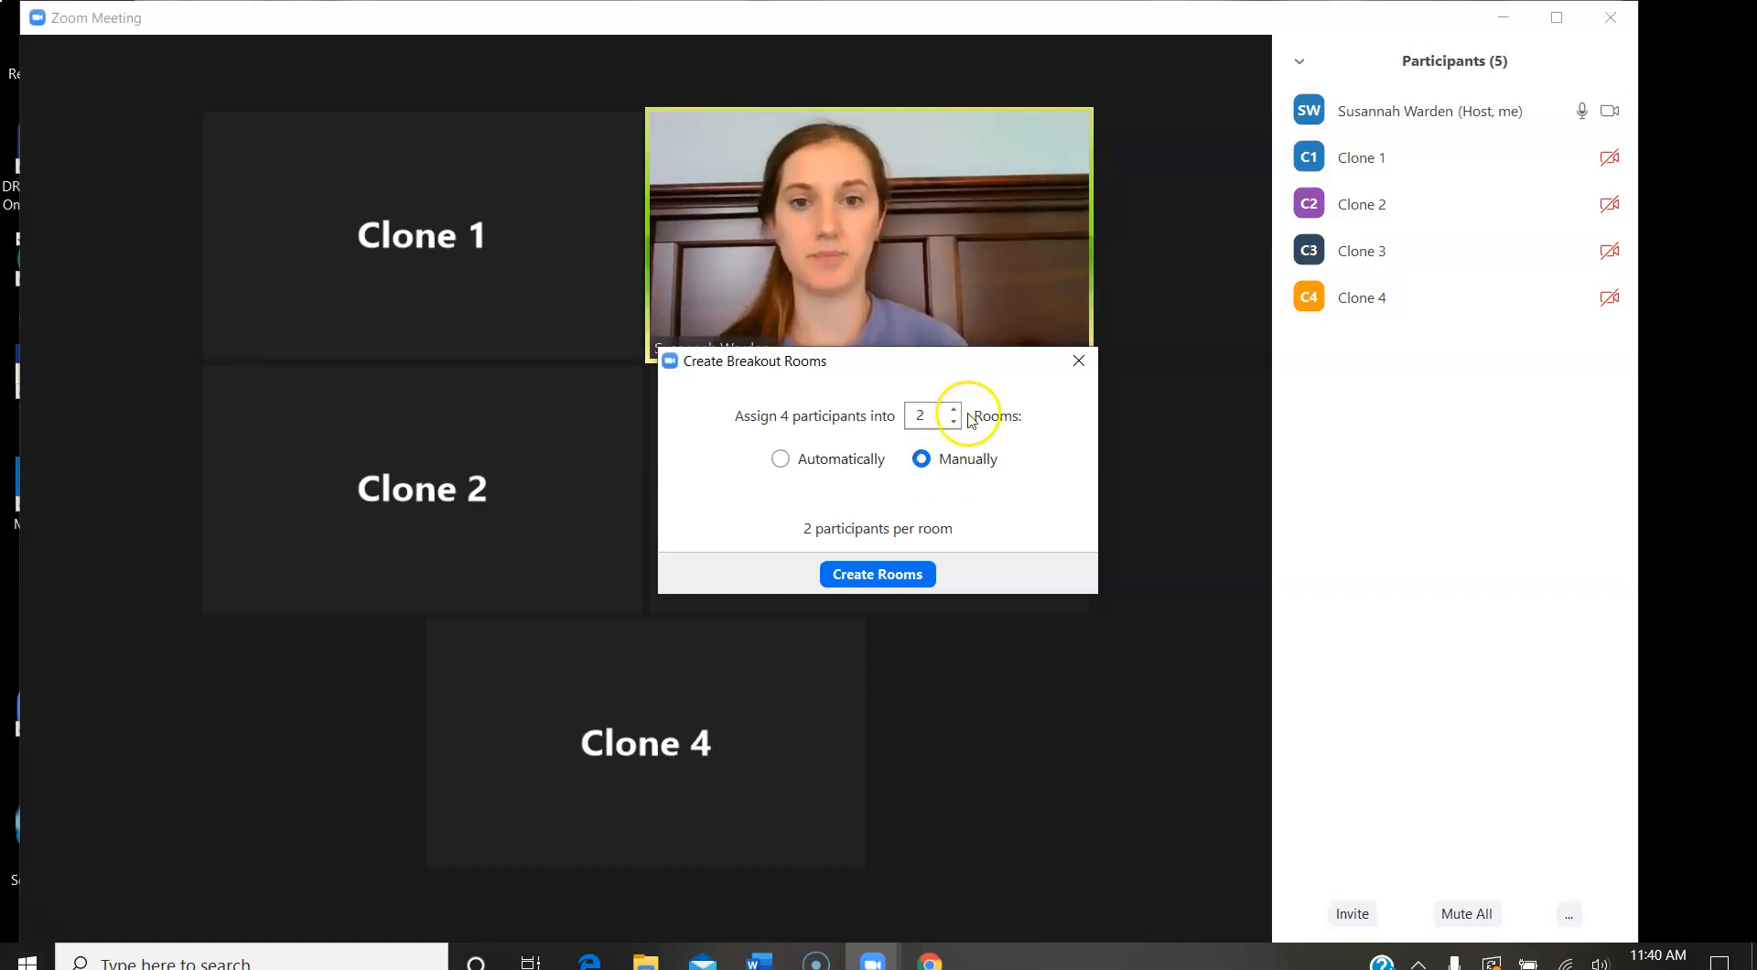
pyautogui.click(907, 578)
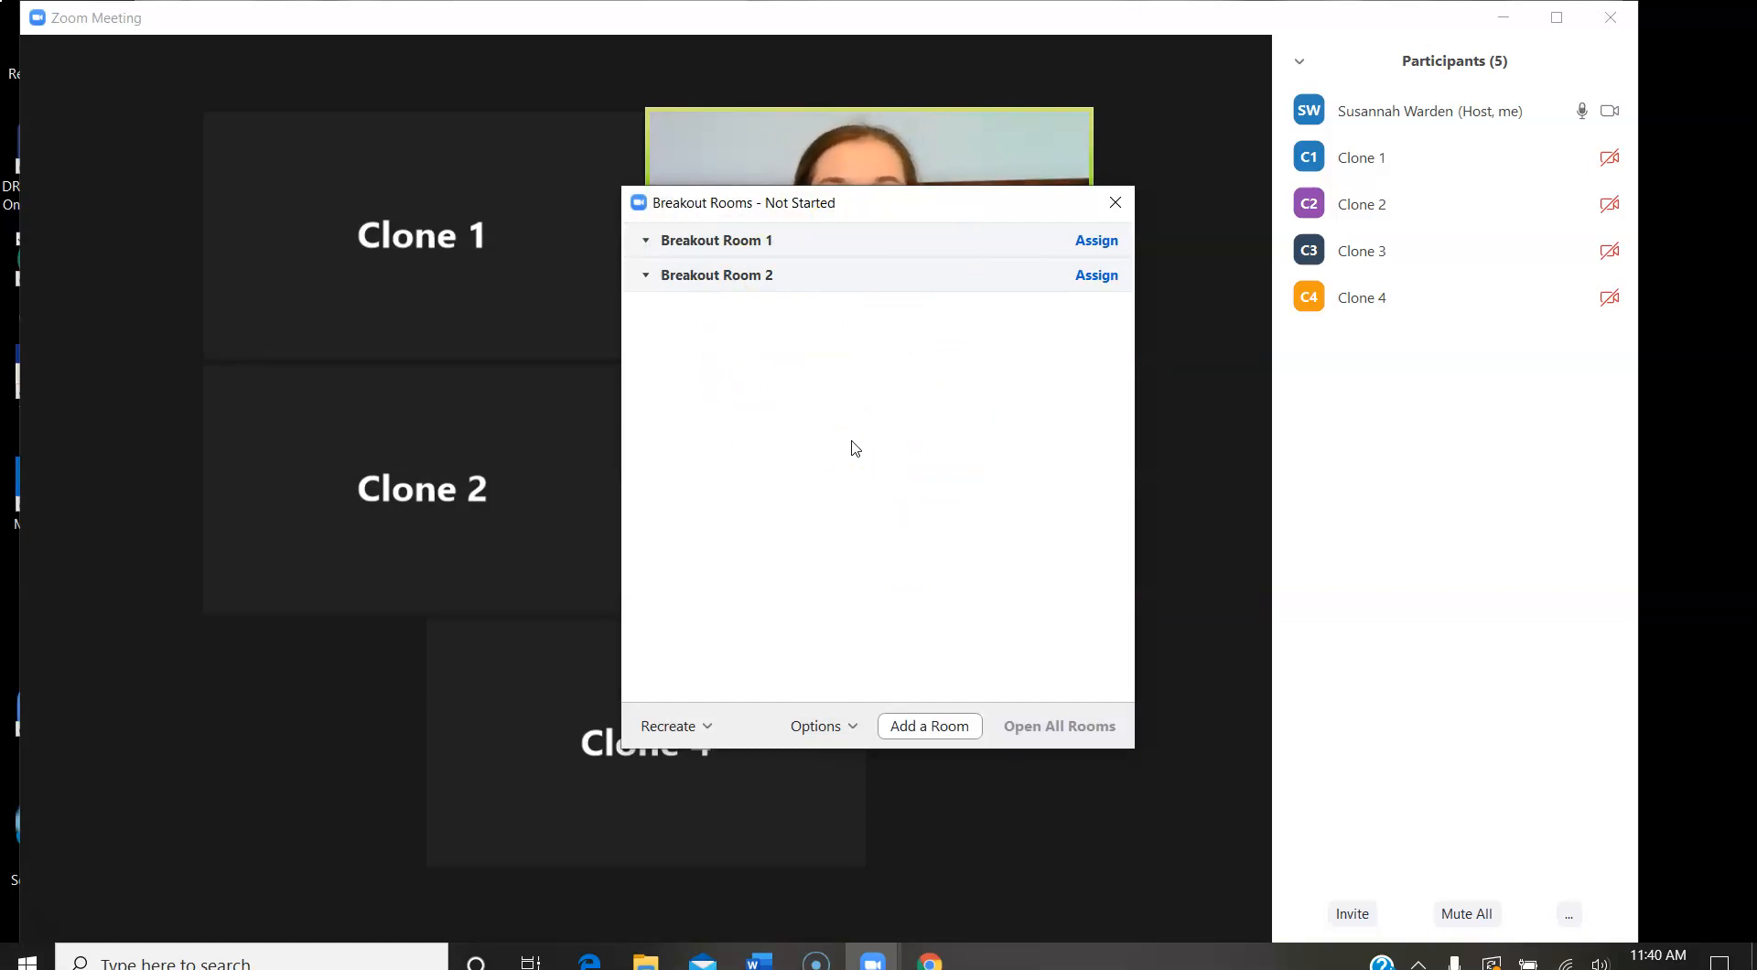
# Rename Breakout Room 1 as Purple Group and Breakout Room 2 as Green Group.
pyautogui.moveTo(831, 243)
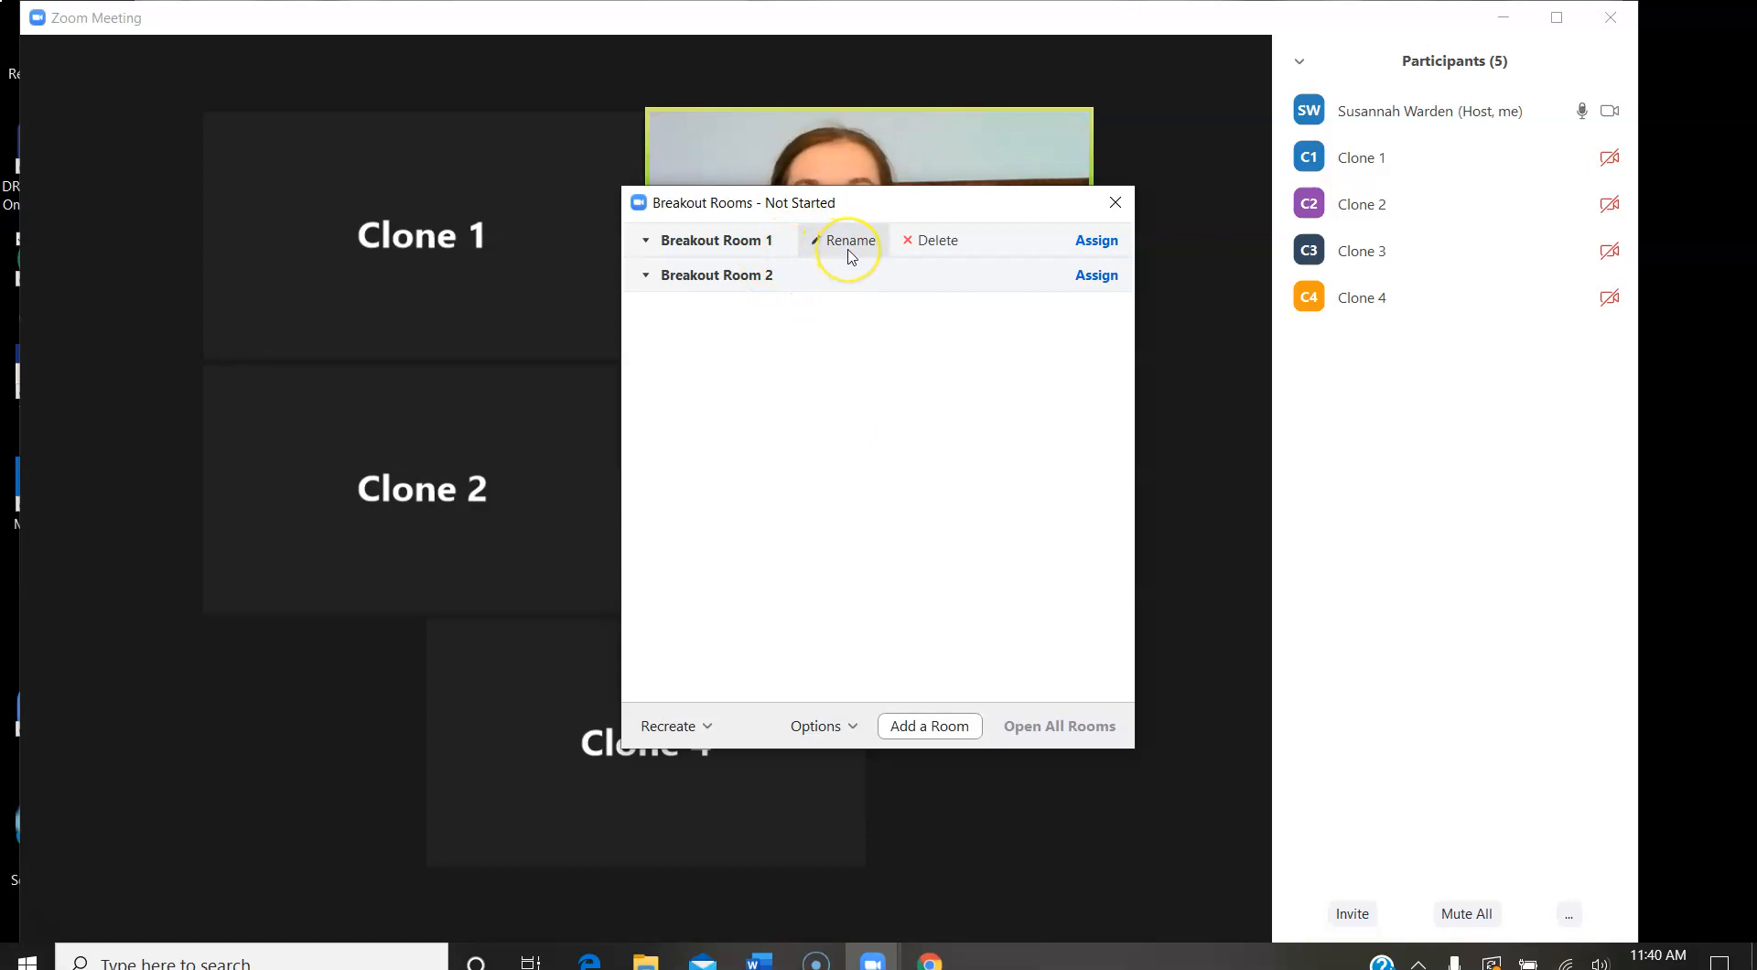
pyautogui.click(848, 248)
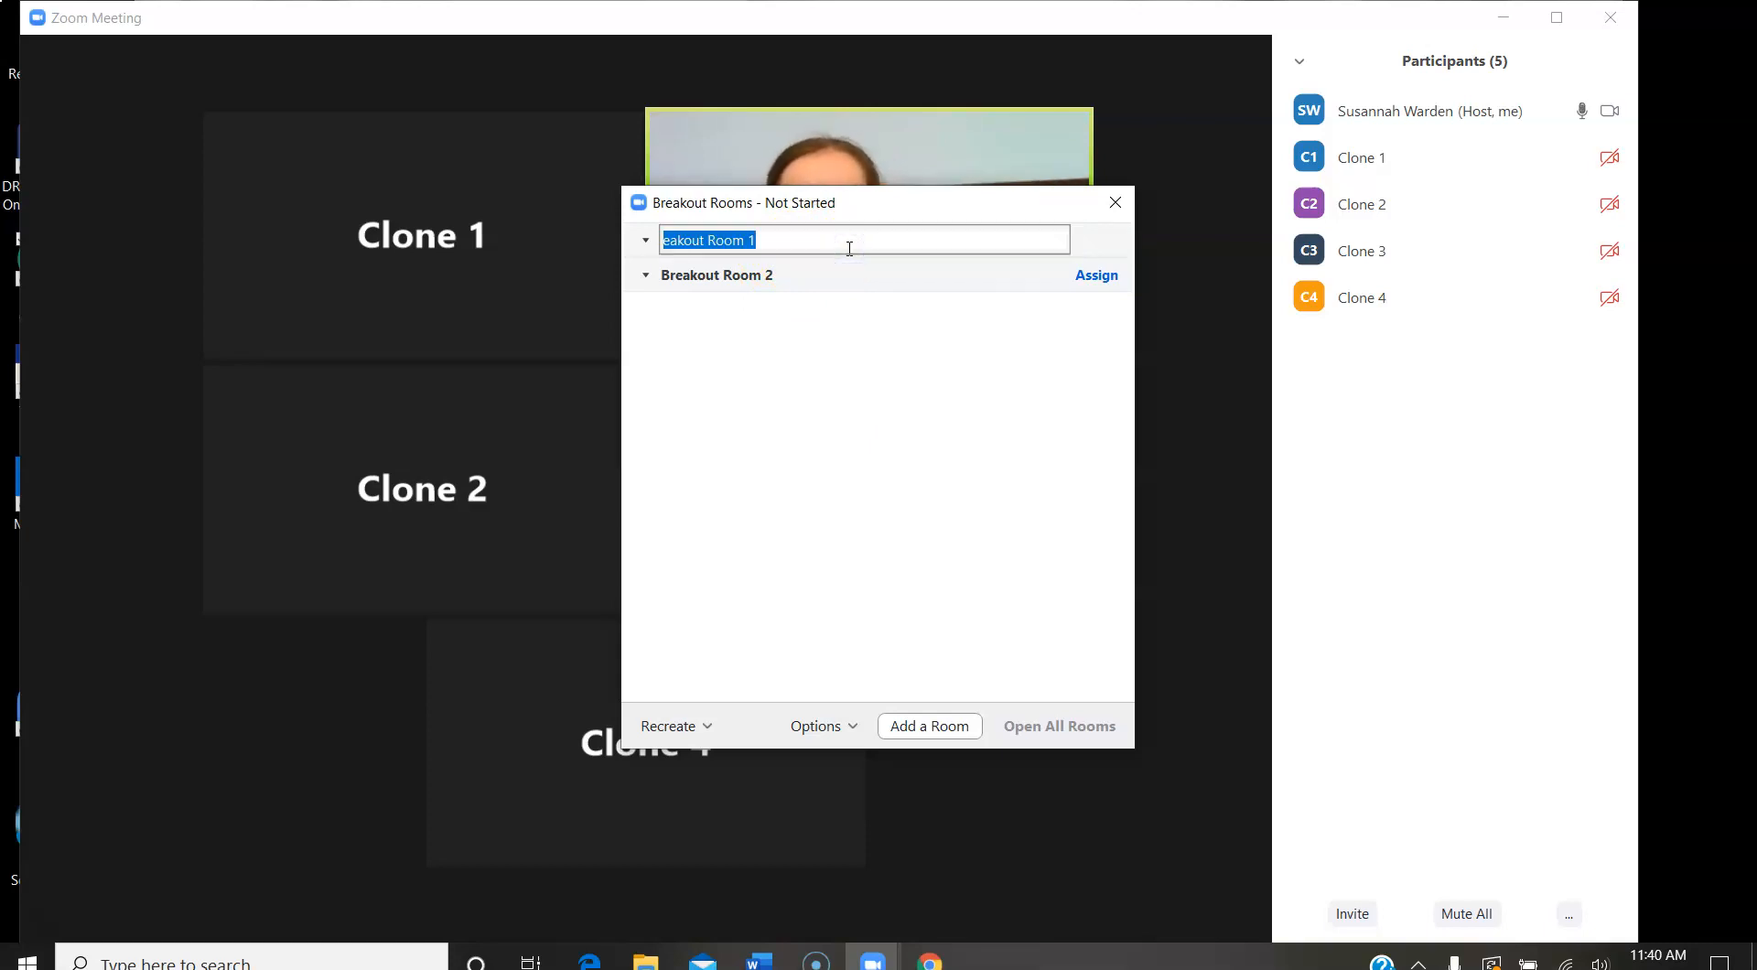
pyautogui.write('Purple Group')
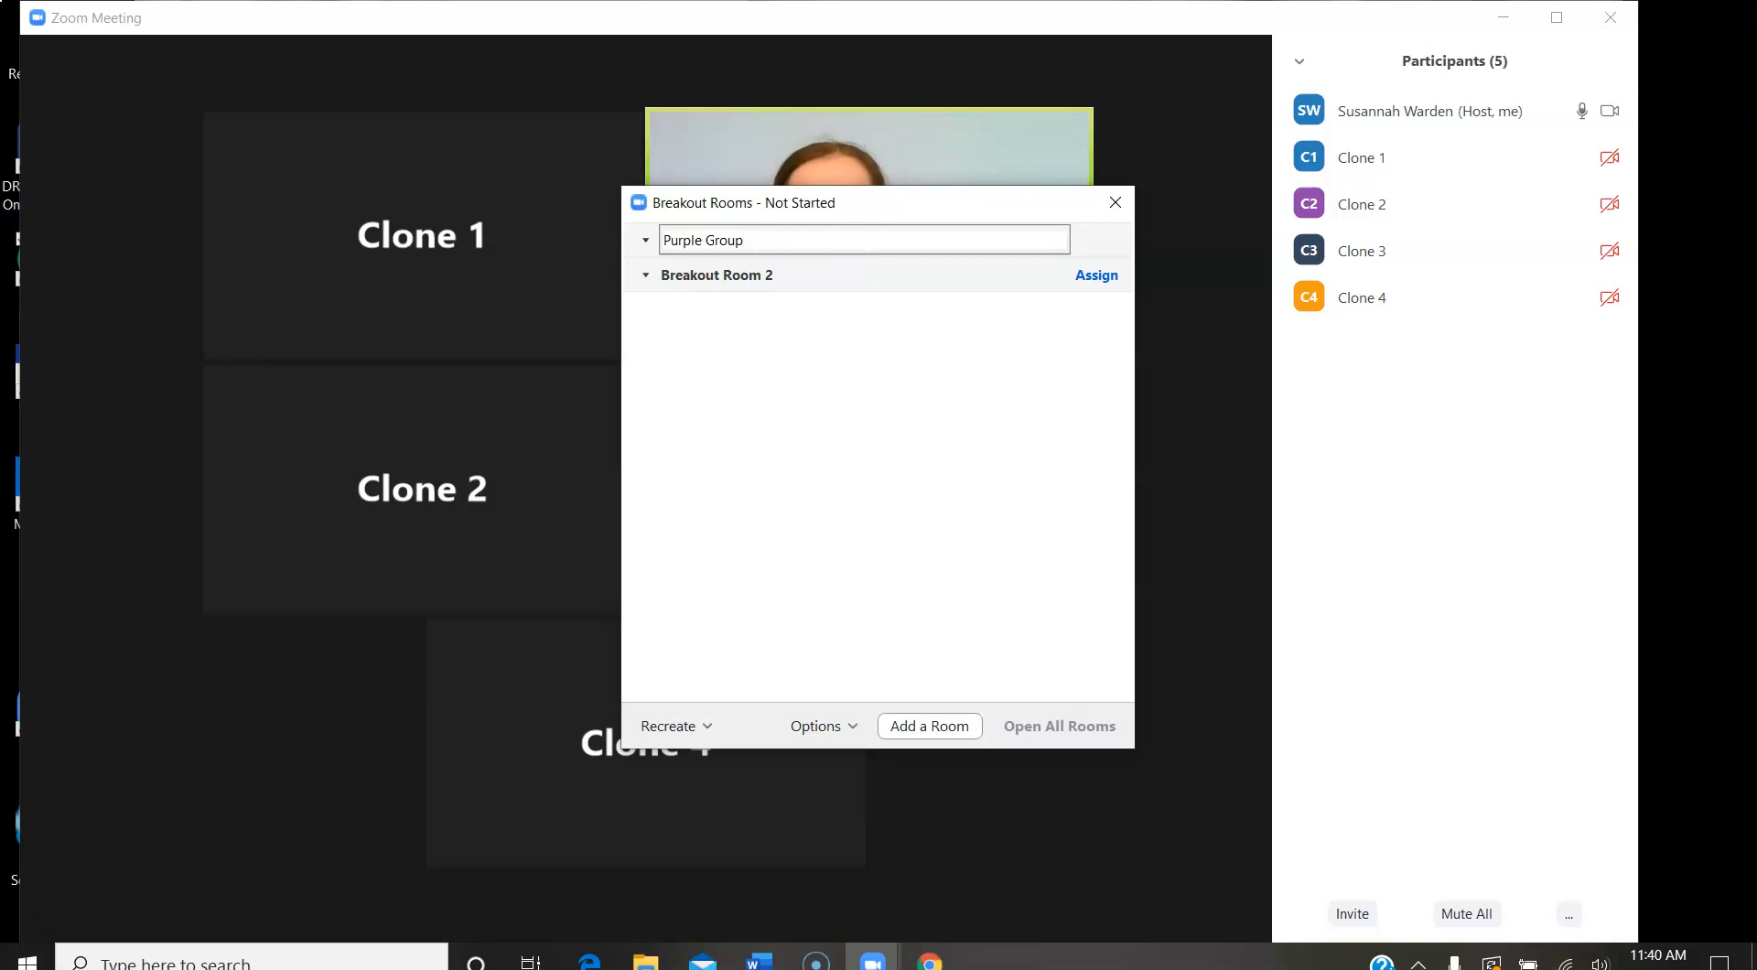
pyautogui.click(878, 332)
pyautogui.moveTo(980, 279)
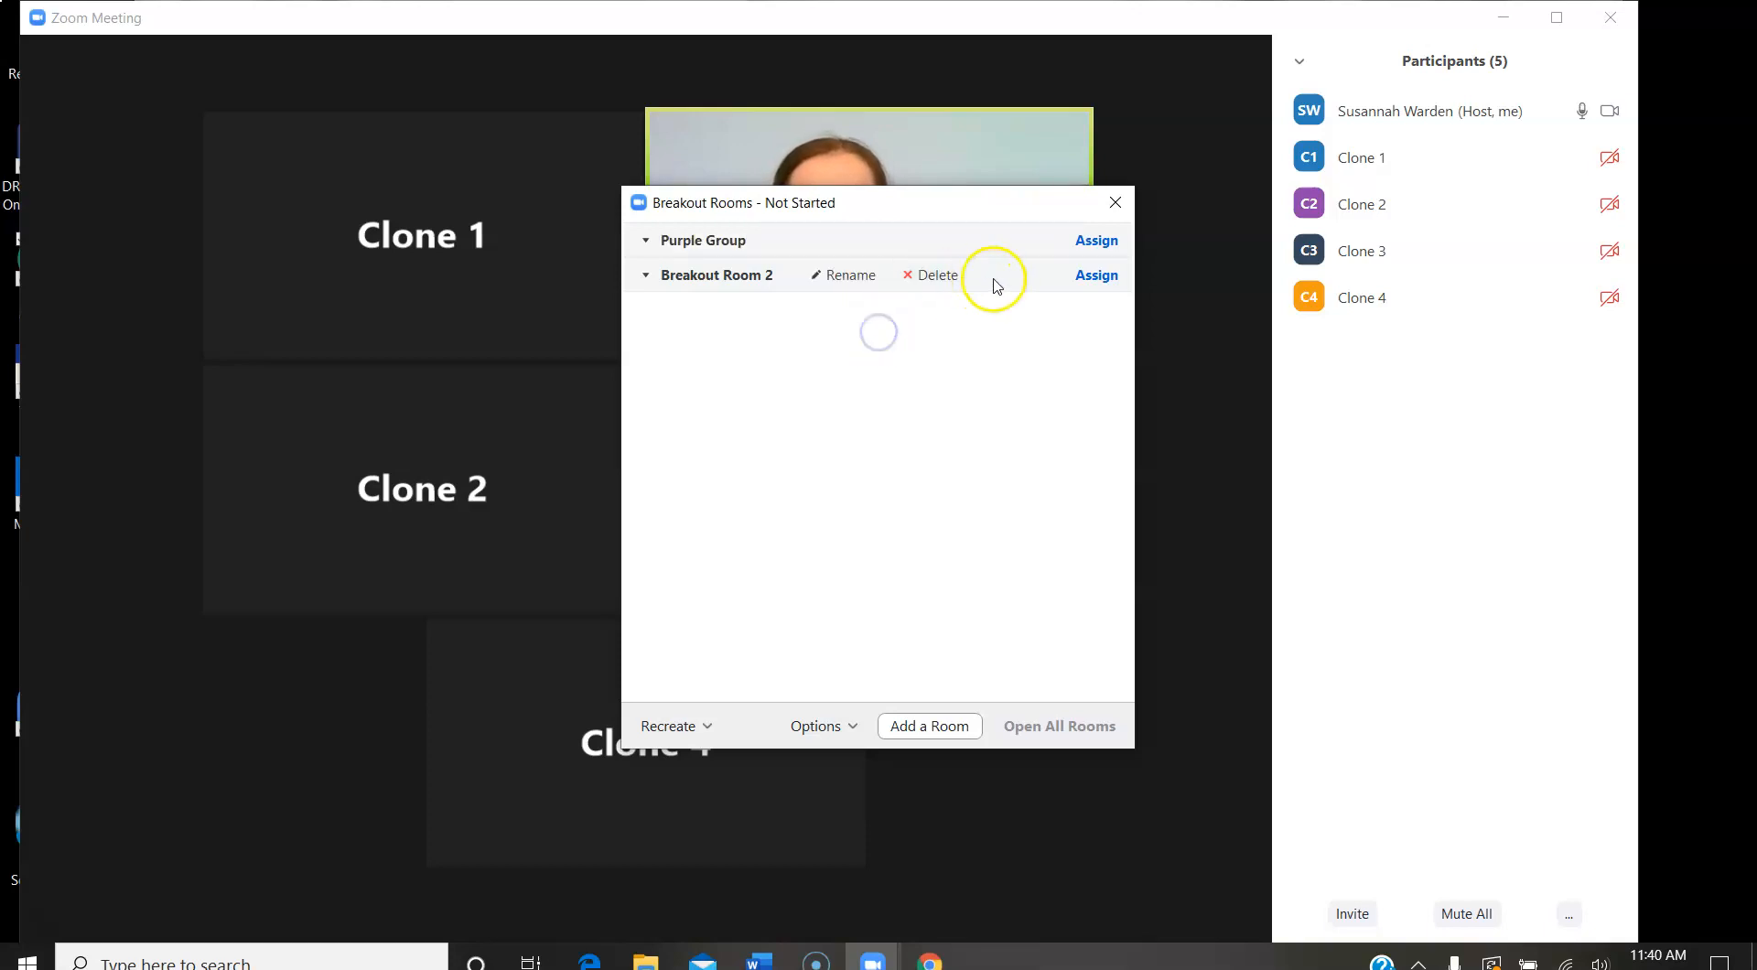
pyautogui.click(835, 283)
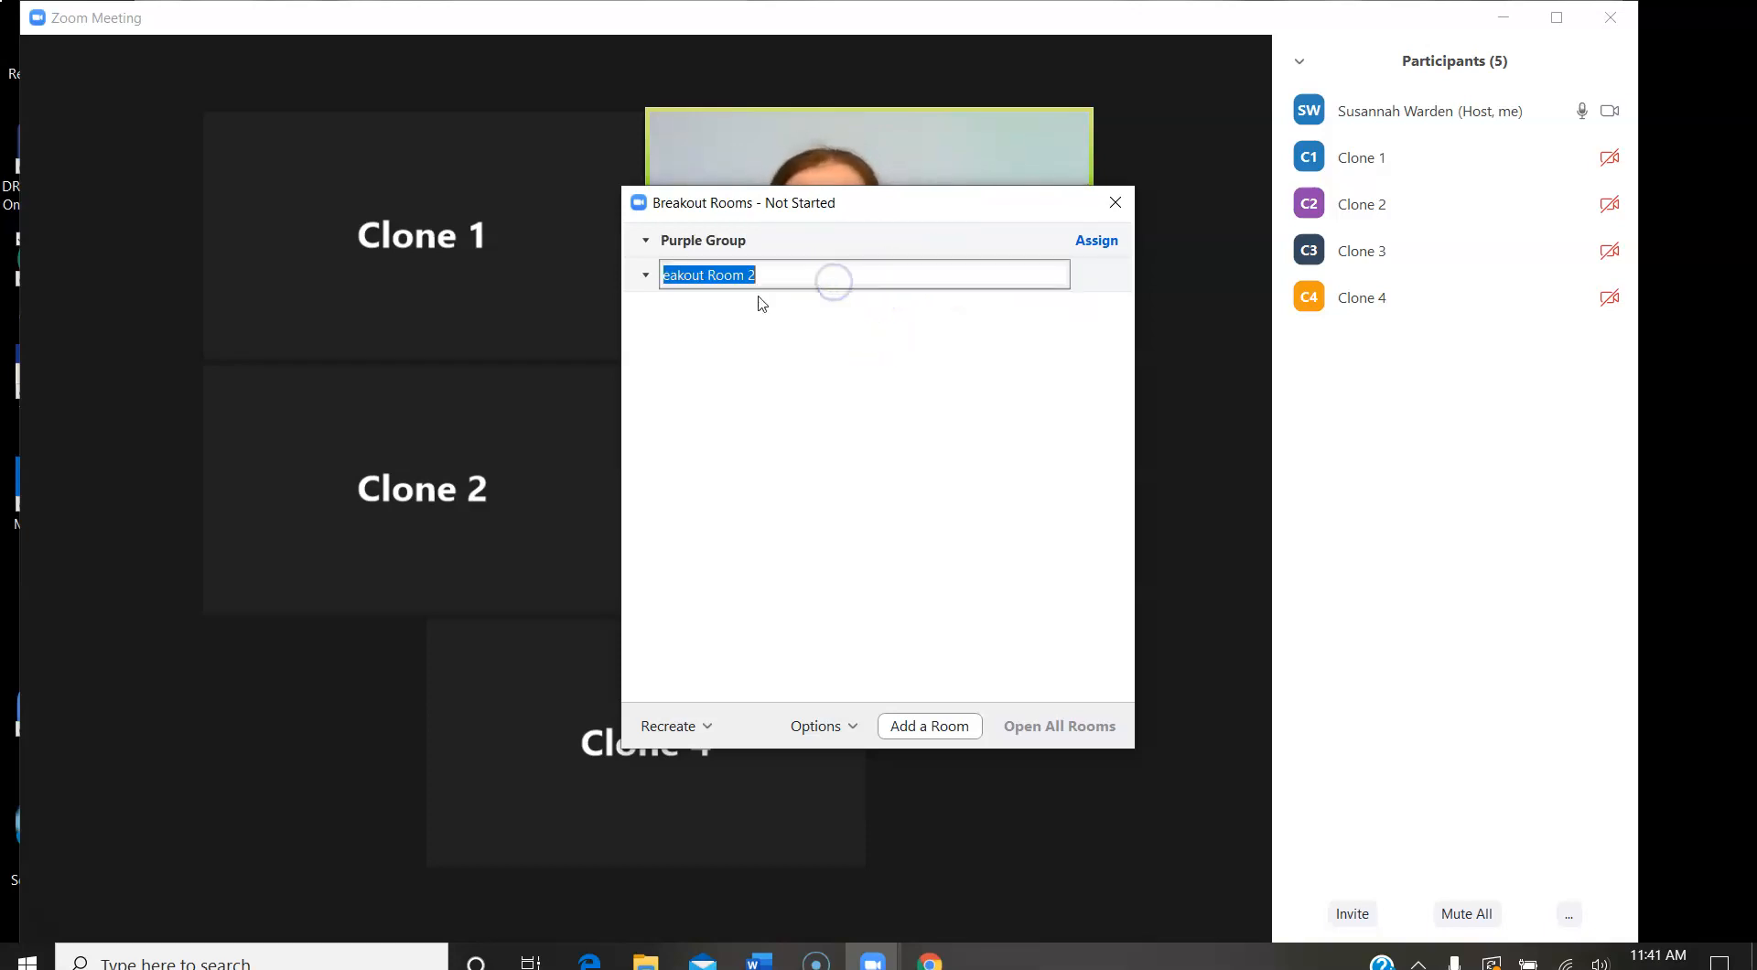
pyautogui.write('Green Group')
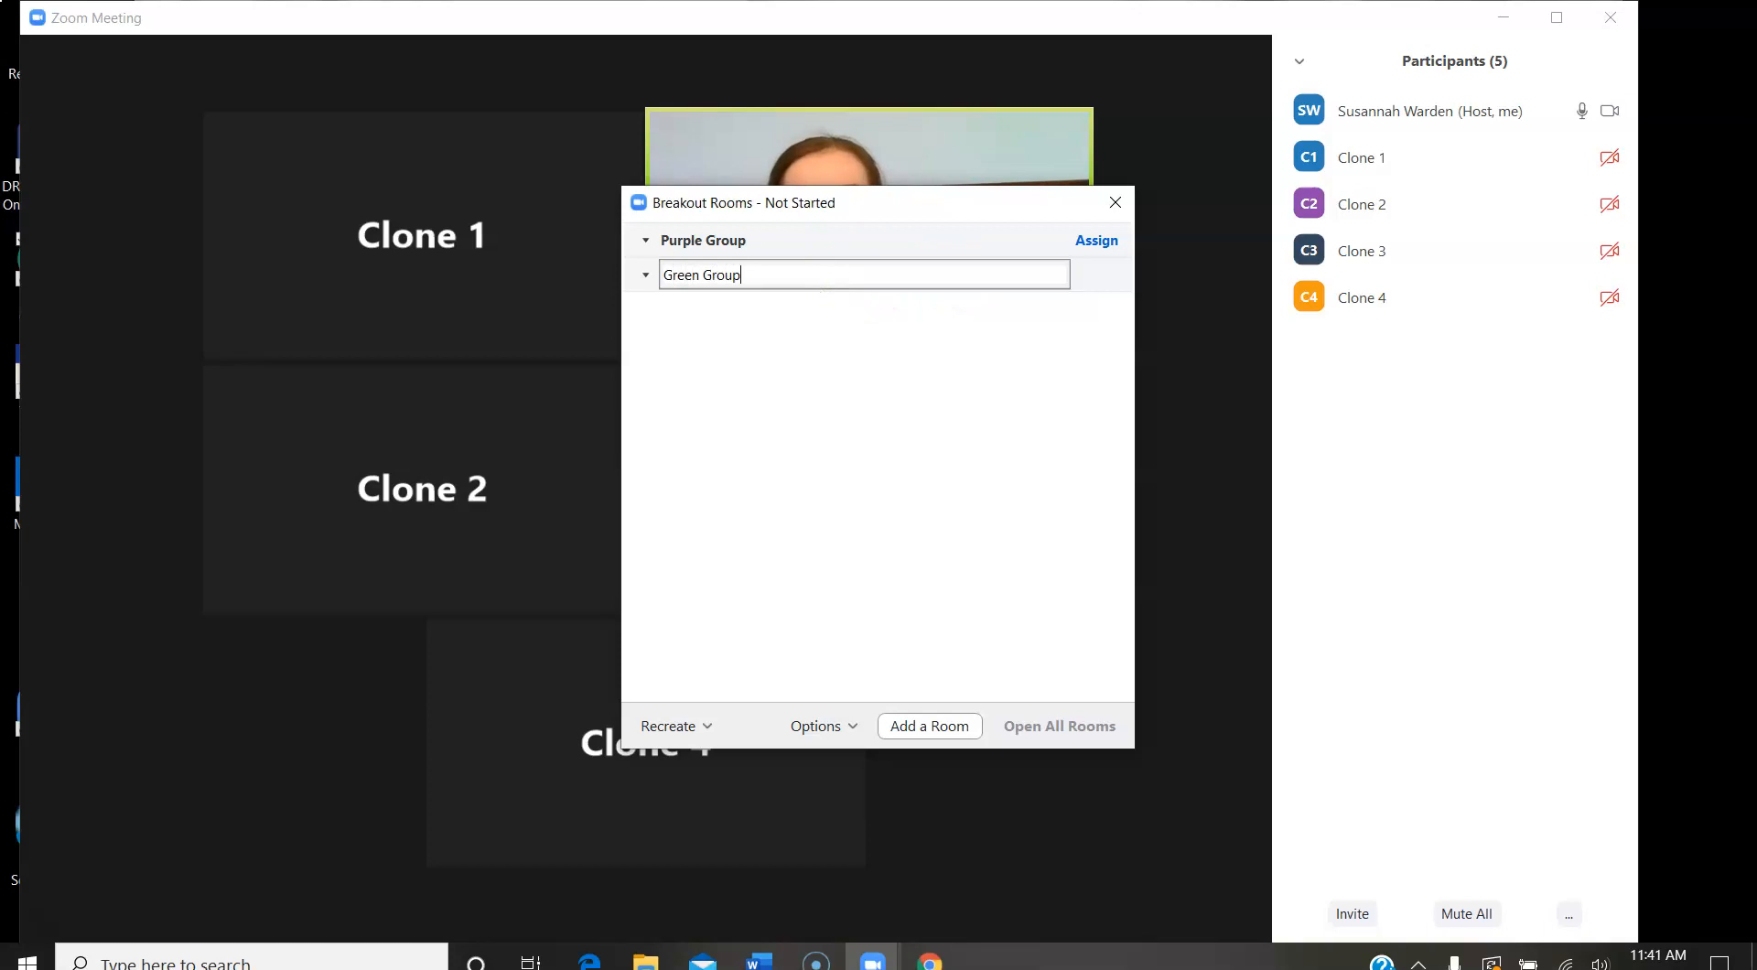
pyautogui.click(761, 360)
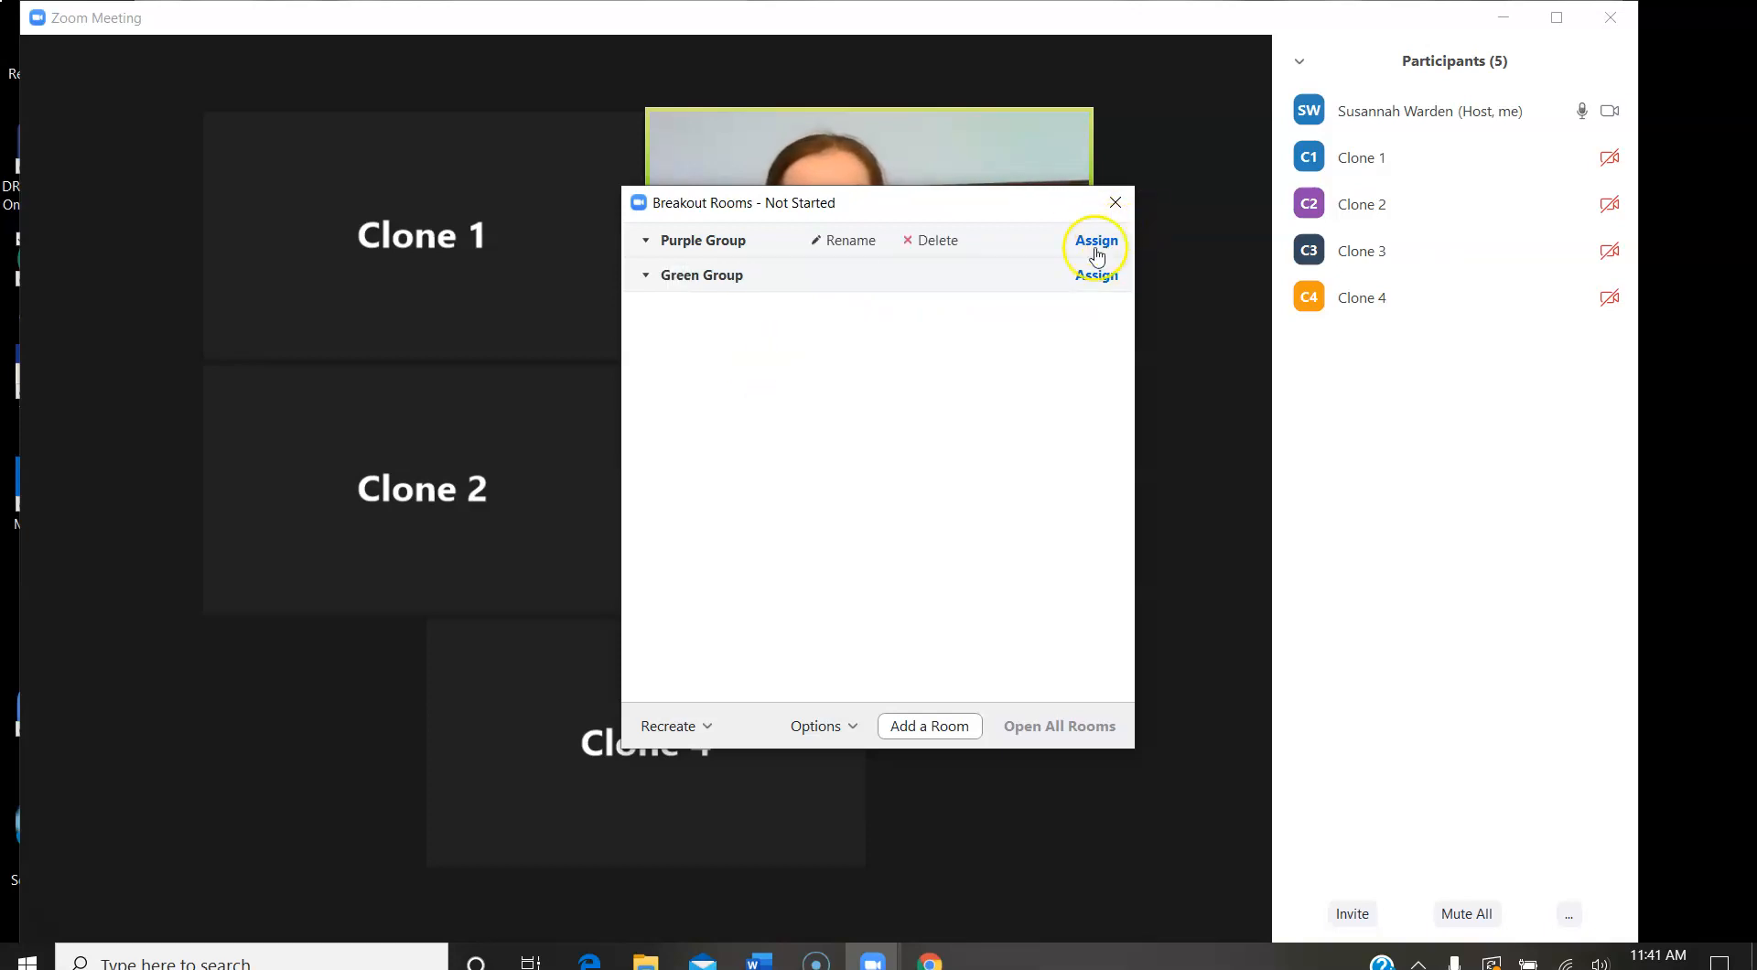
# Assign Clone 1 and Clone 2 to Purple Group, and Clone 3 and Clone 4 to Green Group.
pyautogui.click(1096, 242)
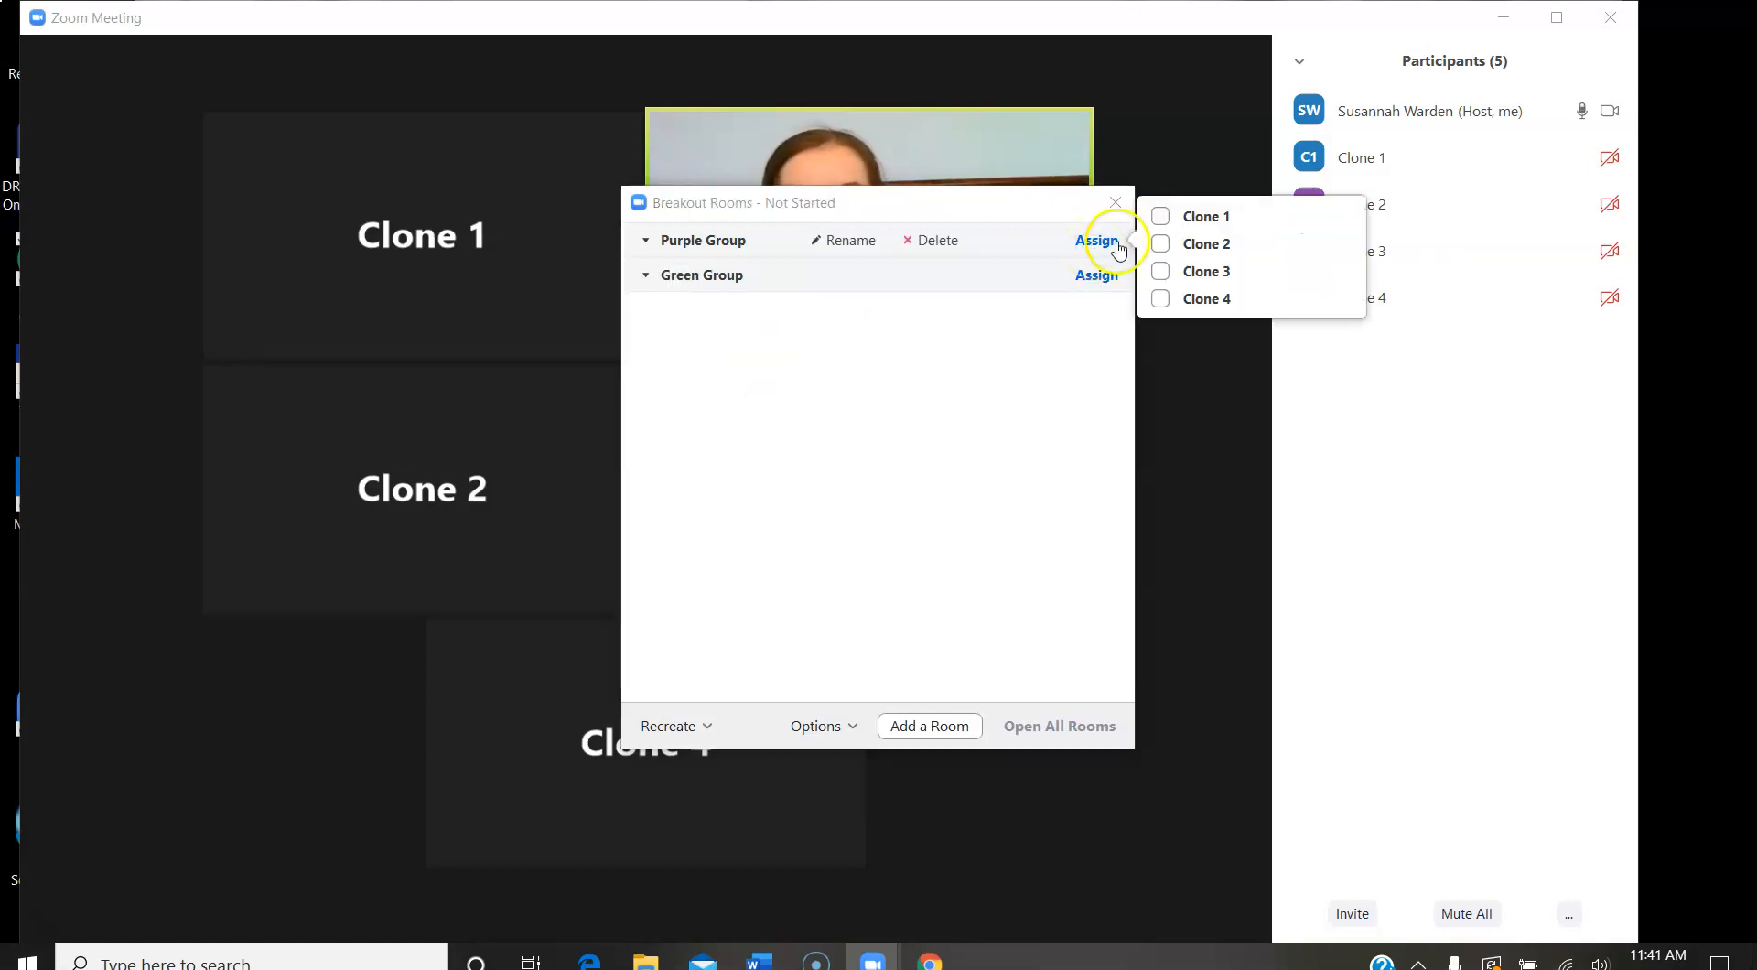
pyautogui.click(1161, 216)
pyautogui.click(1159, 243)
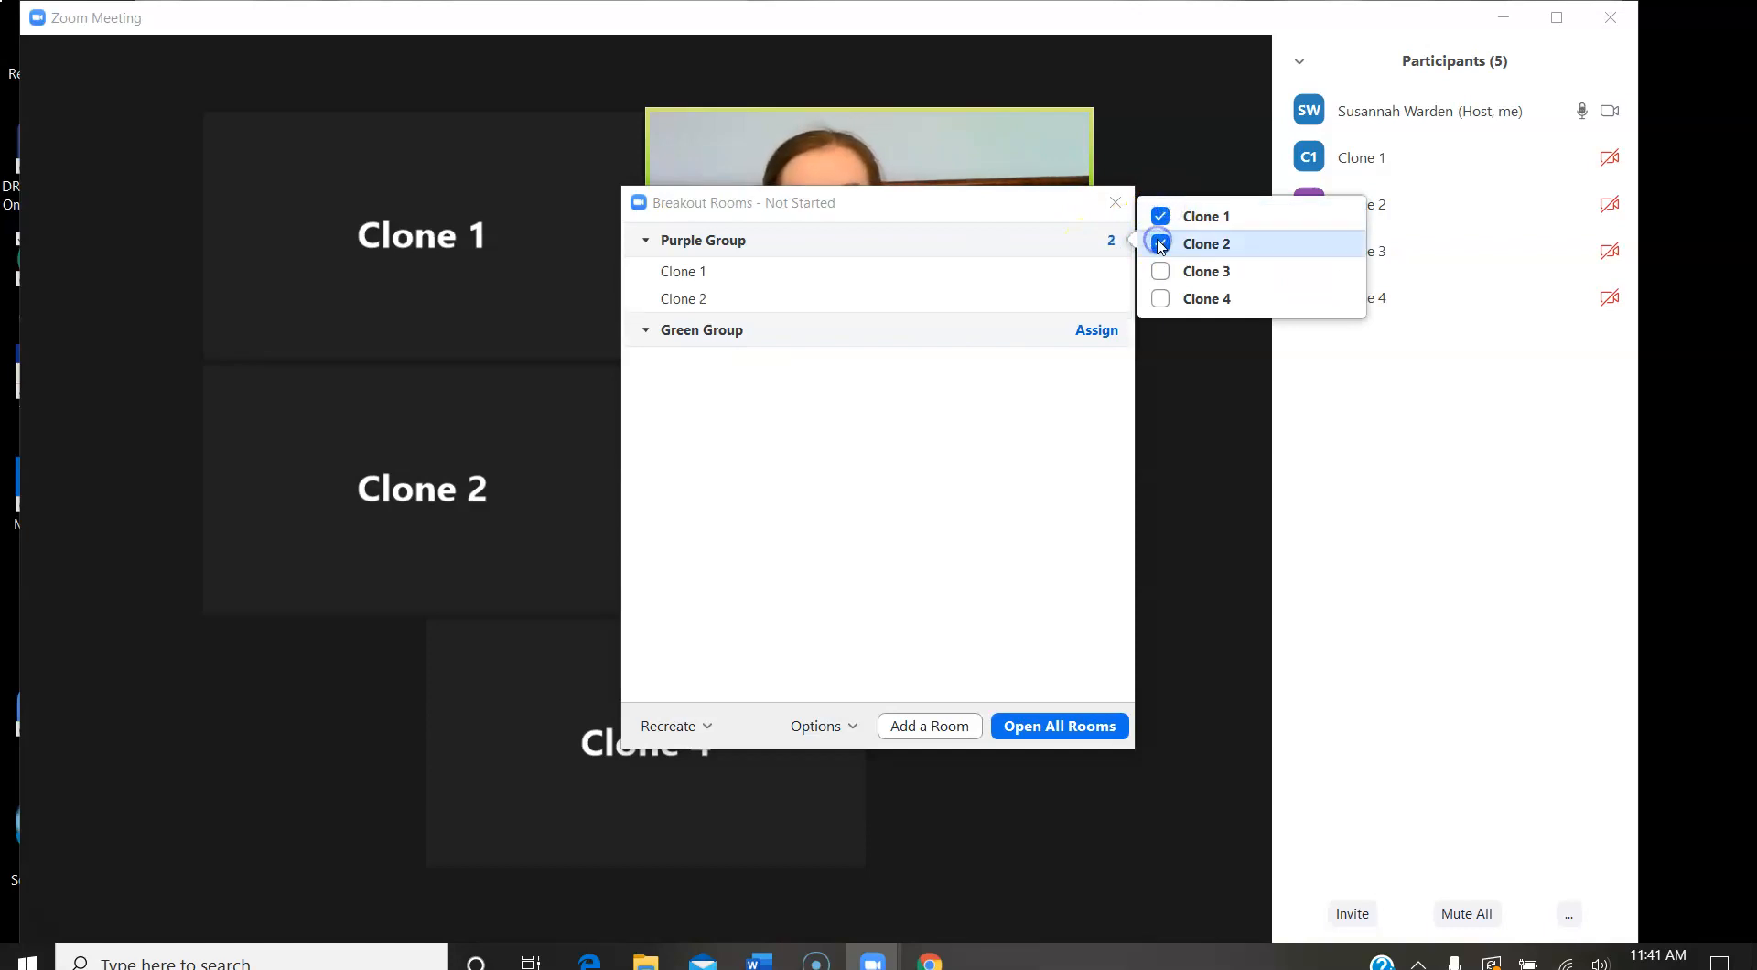
pyautogui.click(1097, 331)
pyautogui.click(1160, 316)
pyautogui.click(1160, 343)
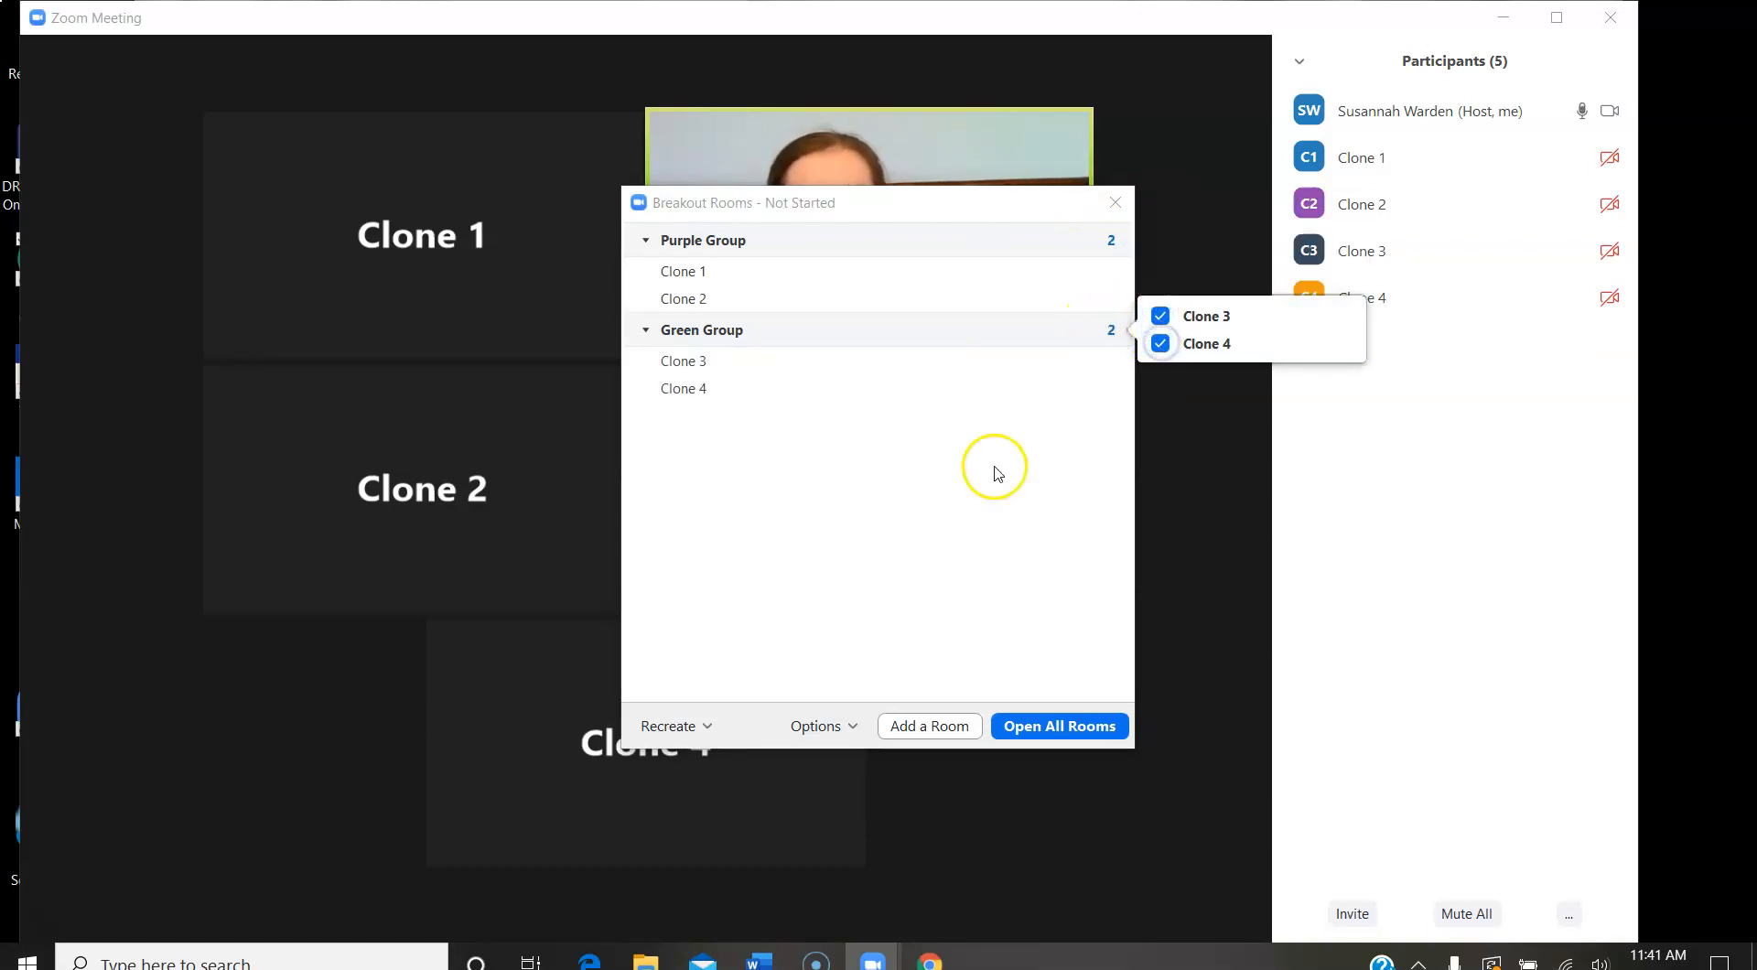
# Add a third breakout room and delete it again.
pyautogui.click(930, 738)
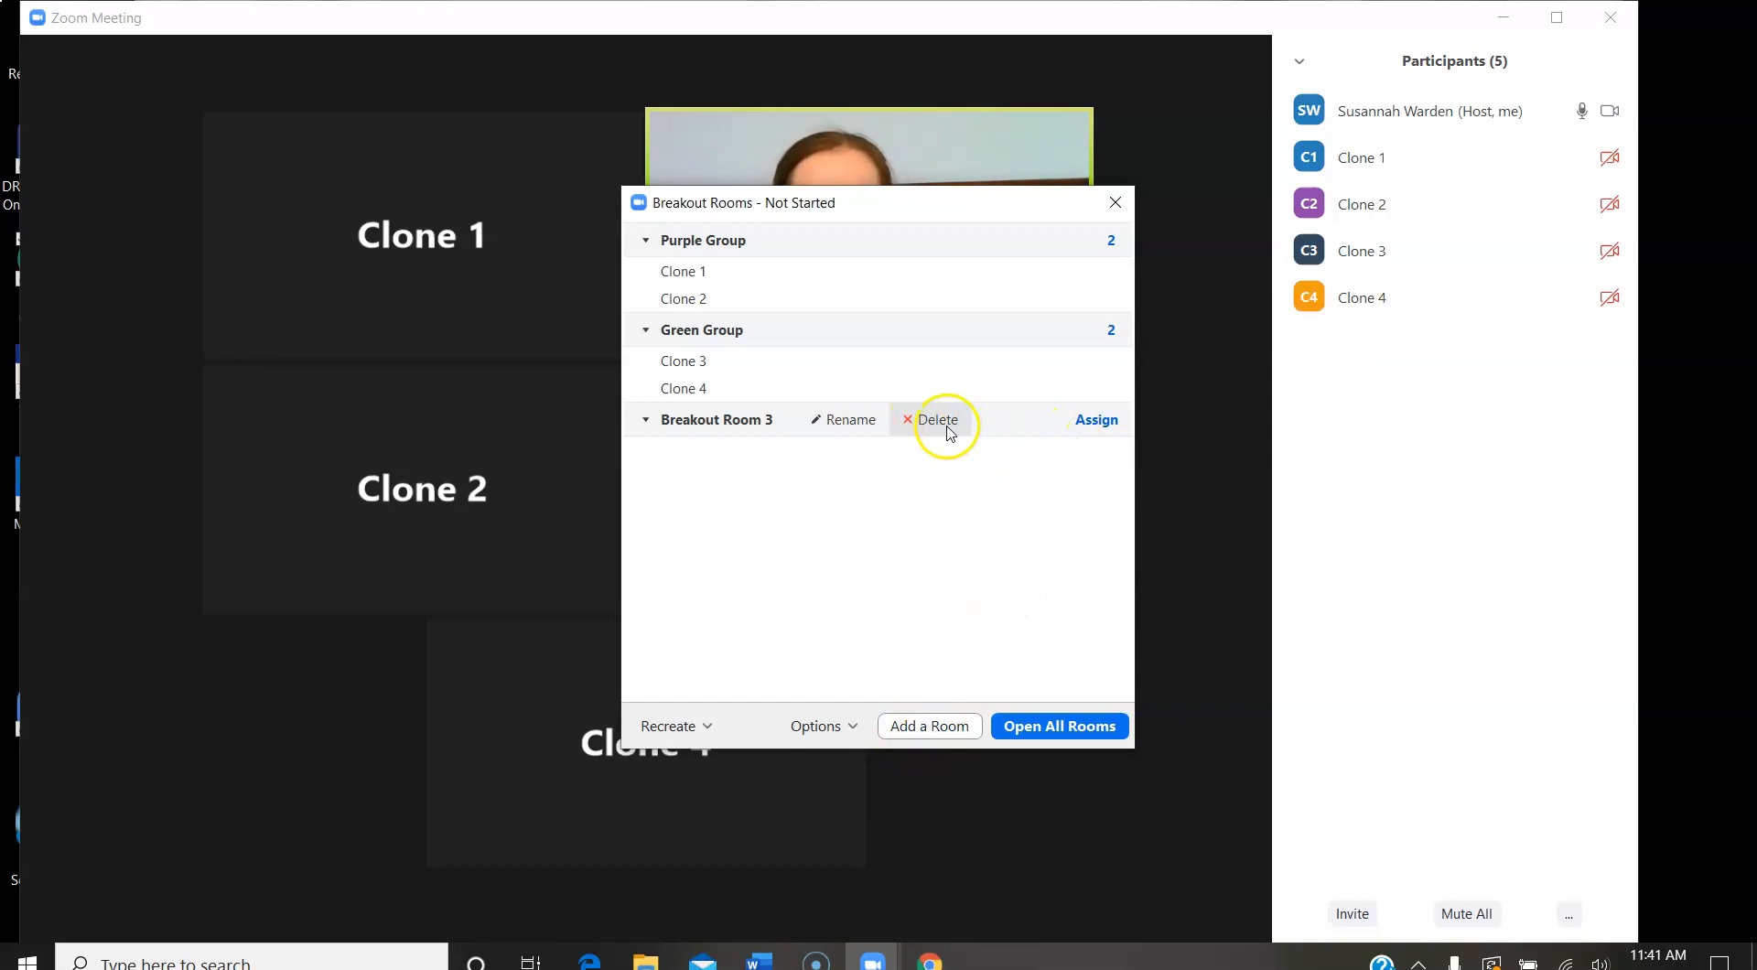
pyautogui.click(949, 432)
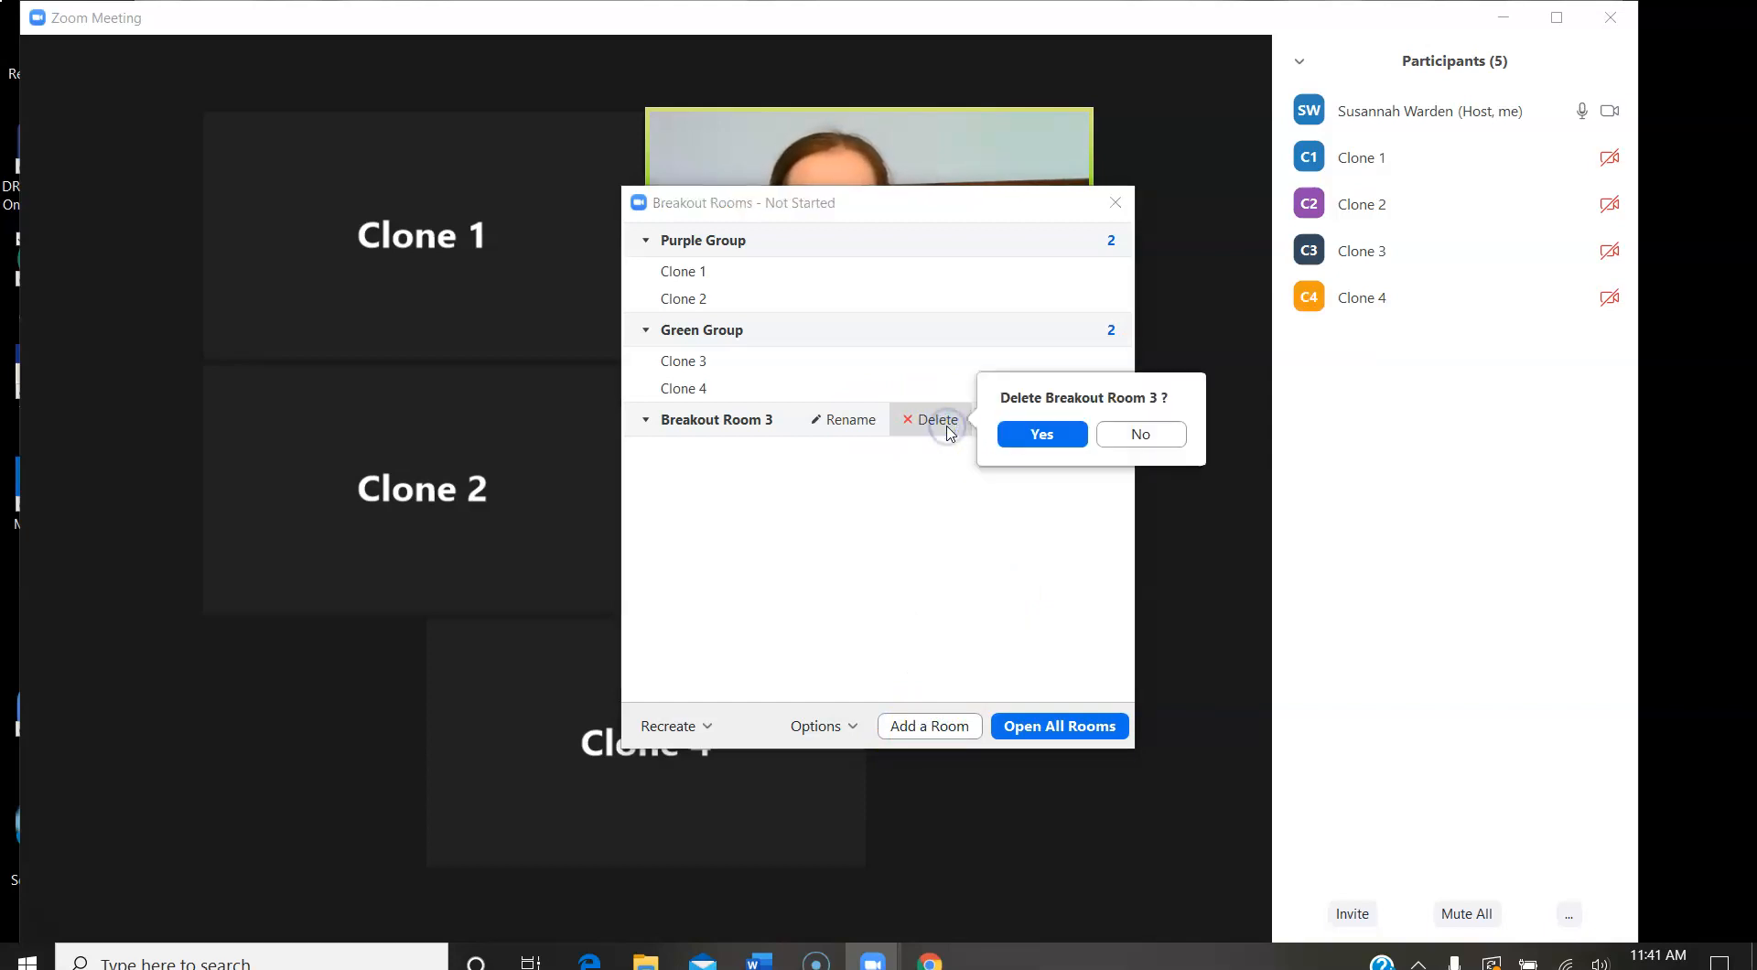
pyautogui.click(1043, 435)
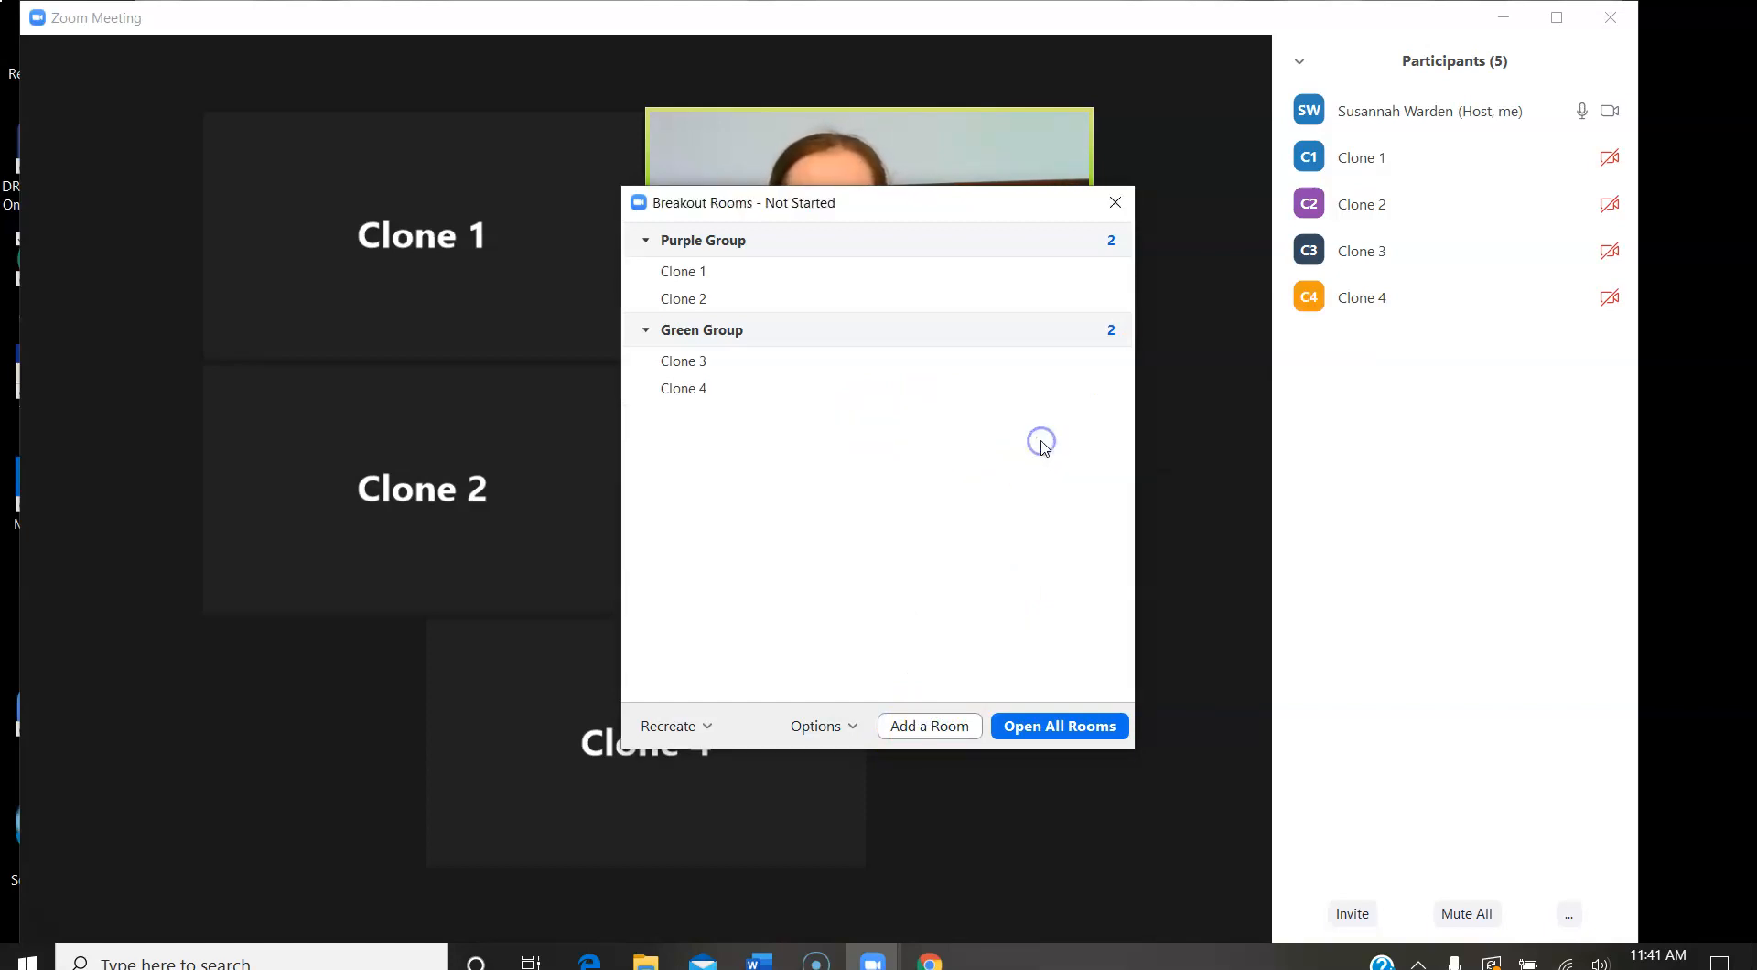
# Set the breakout rooms to move all participants in automatically and not allow returning to the main session at any time.
pyautogui.click(843, 725)
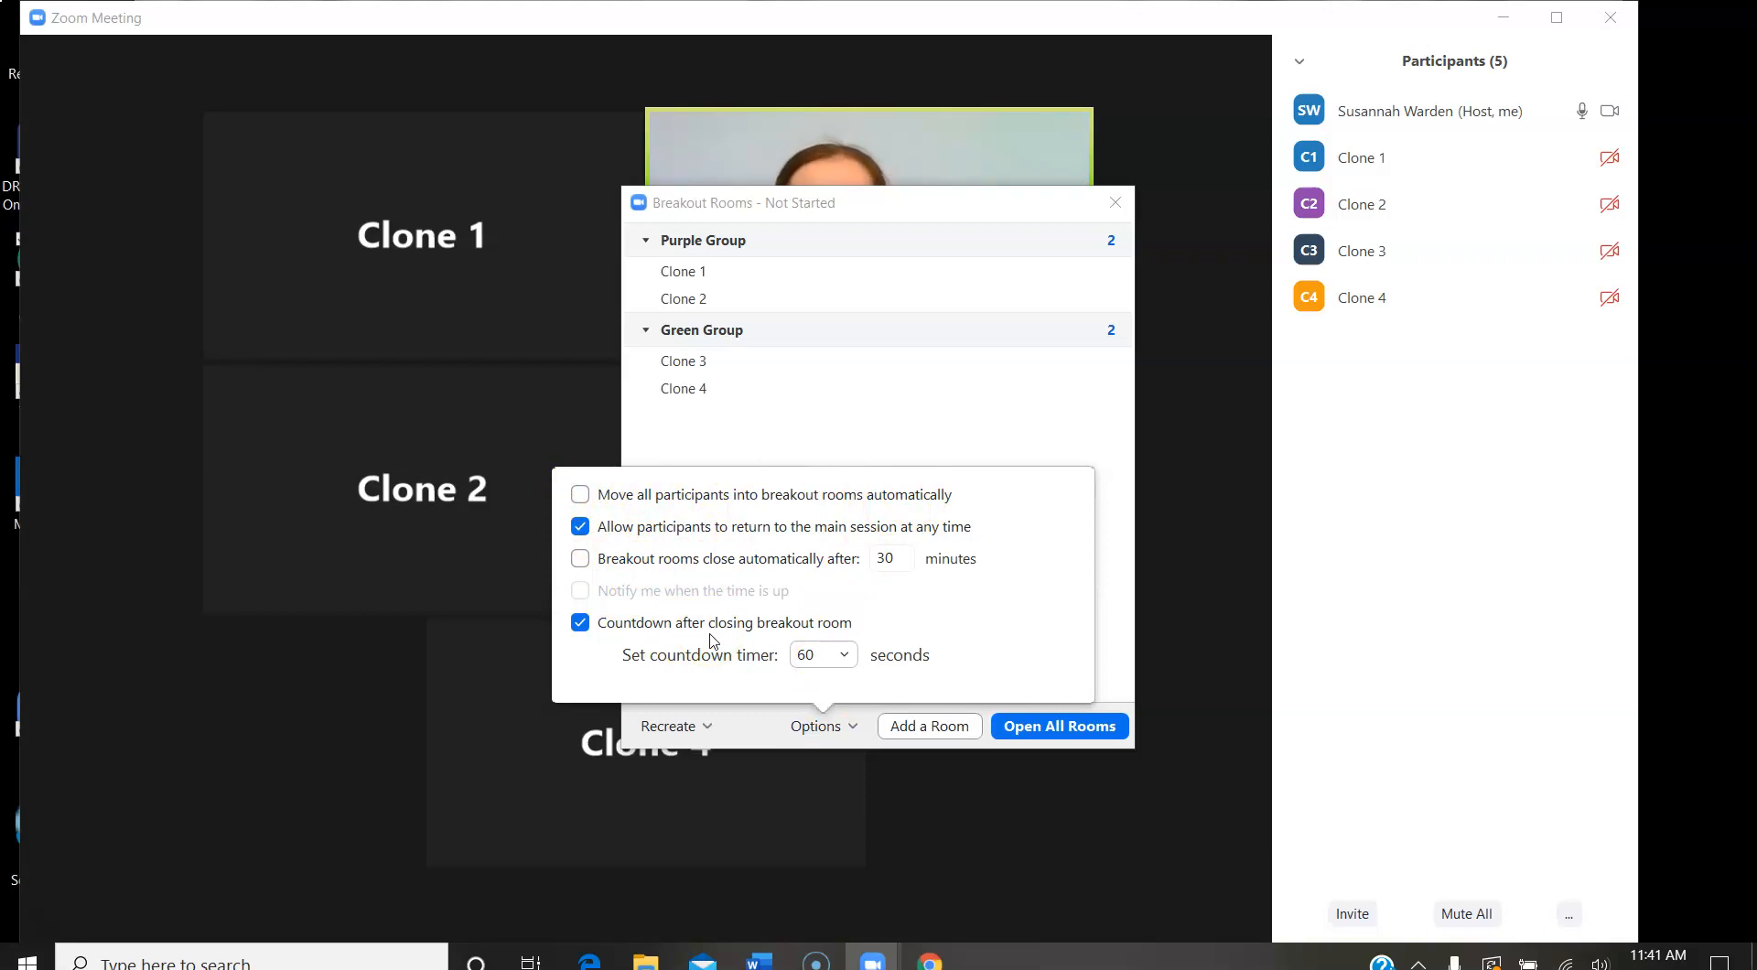
pyautogui.click(580, 494)
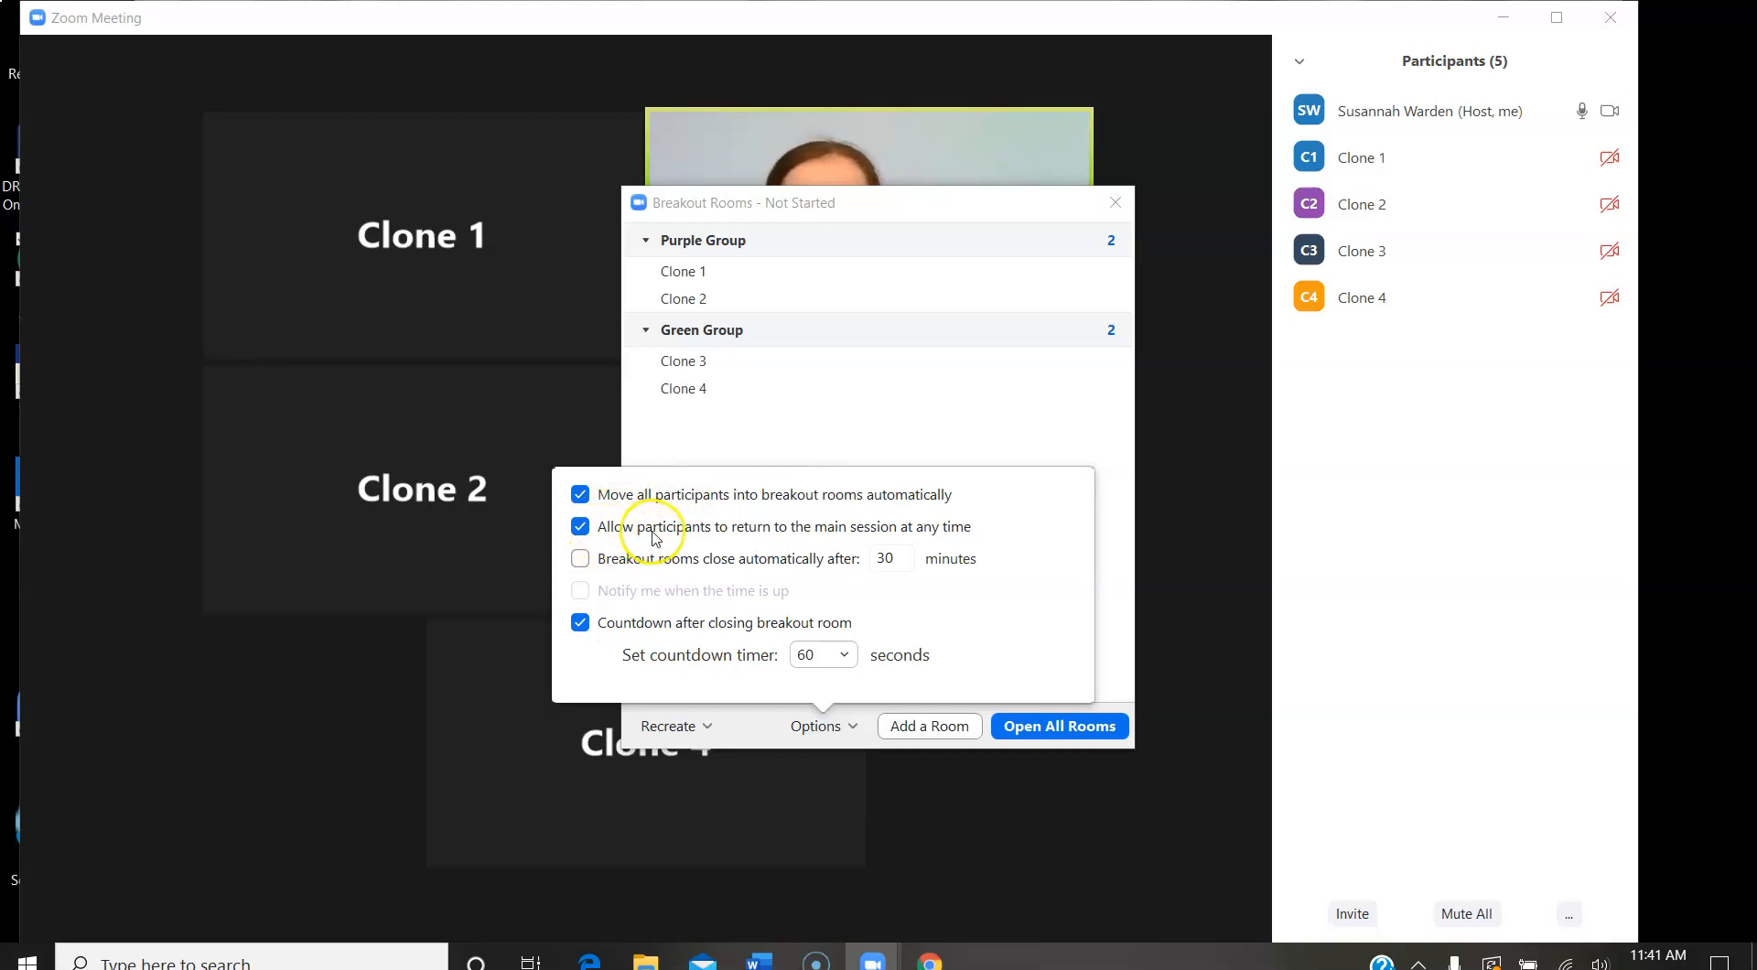
pyautogui.click(582, 528)
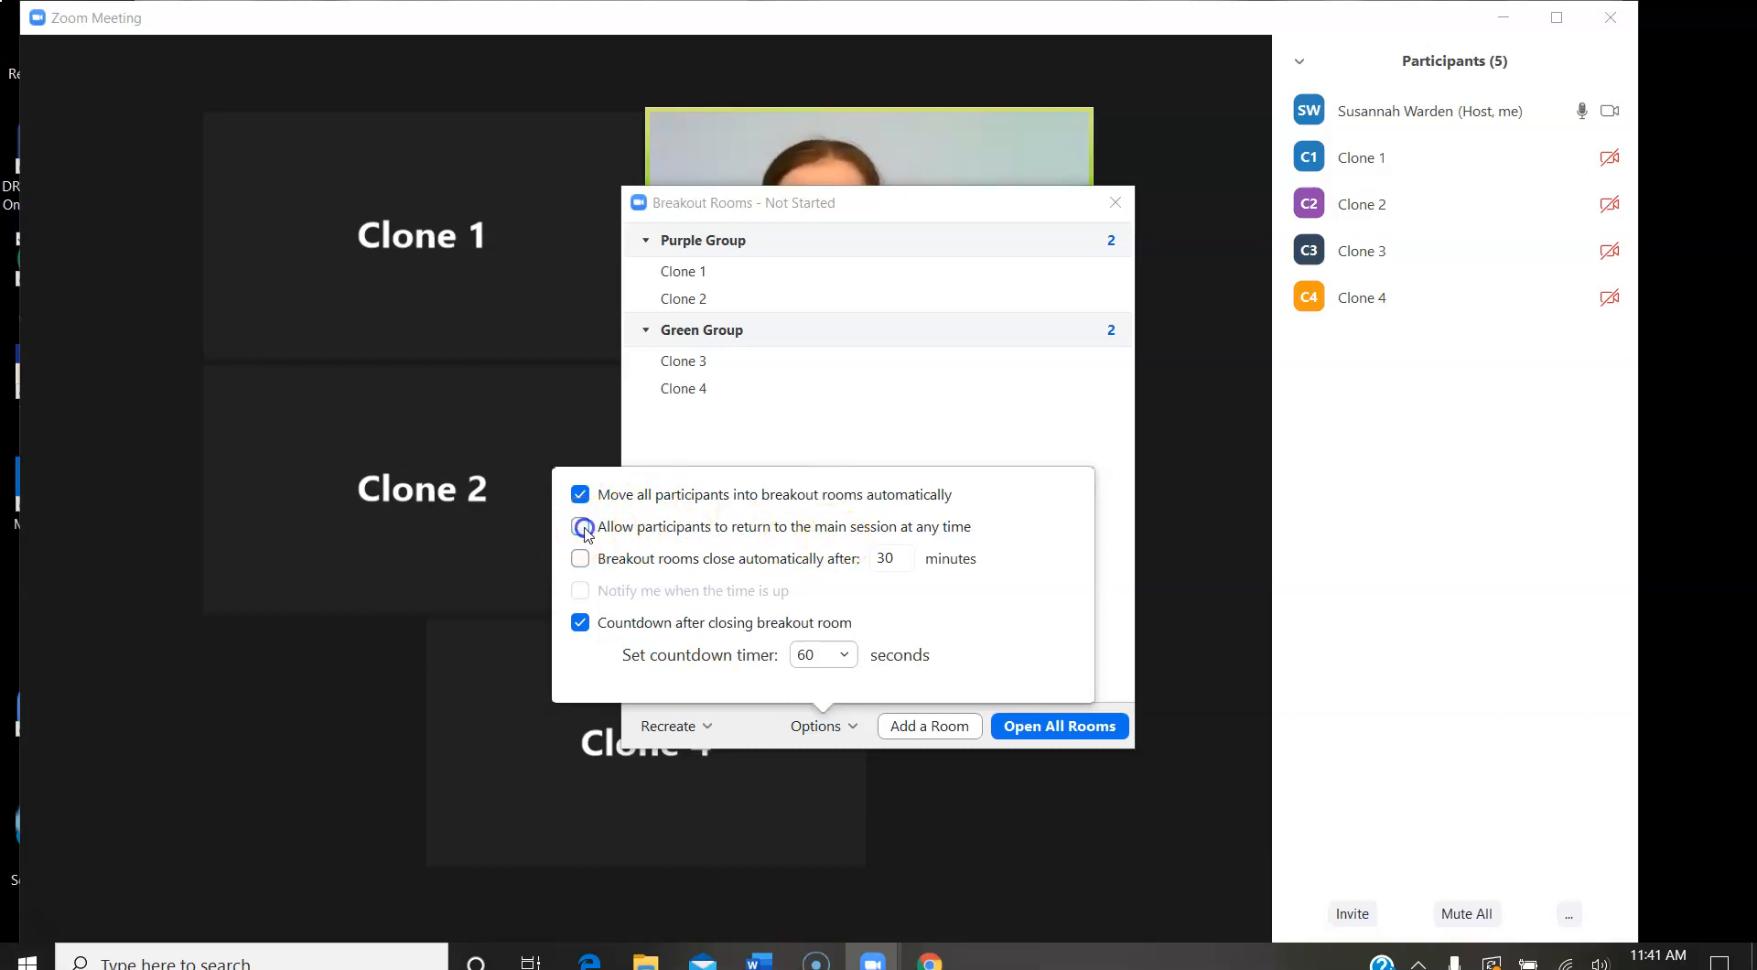
# Set the breakout rooms to close automatically after 20 minutes.
pyautogui.click(581, 560)
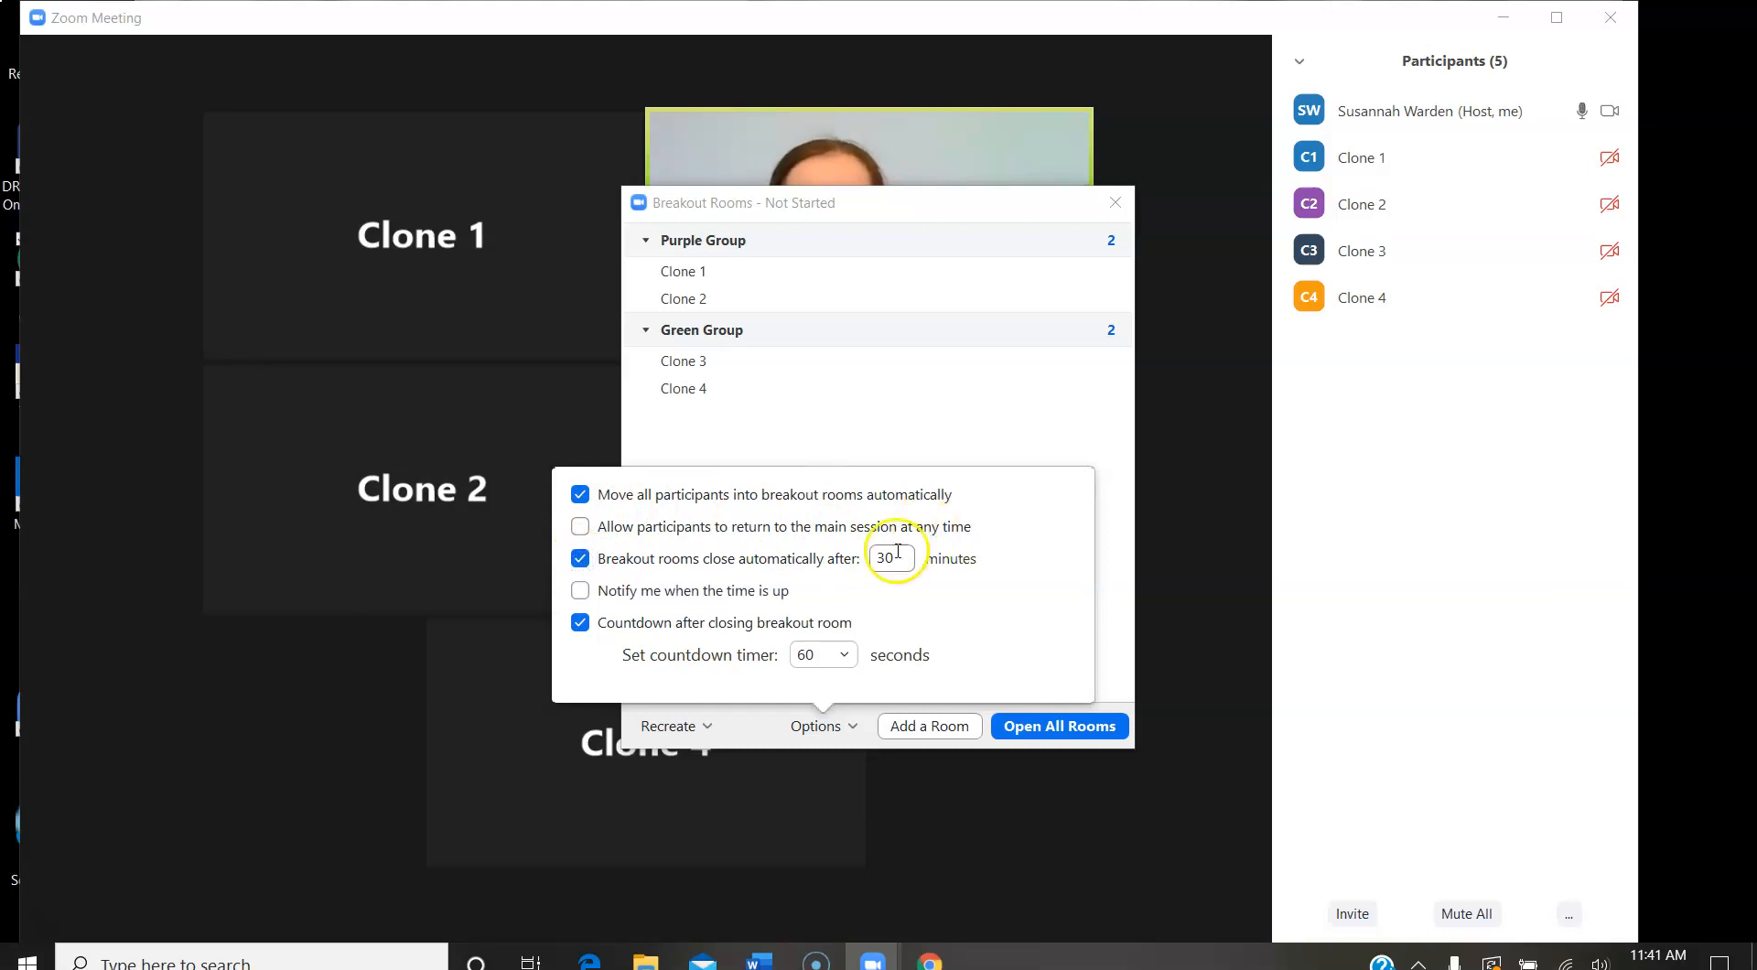
pyautogui.moveTo(902, 557); pyautogui.dragTo(854, 555)
pyautogui.write('2')
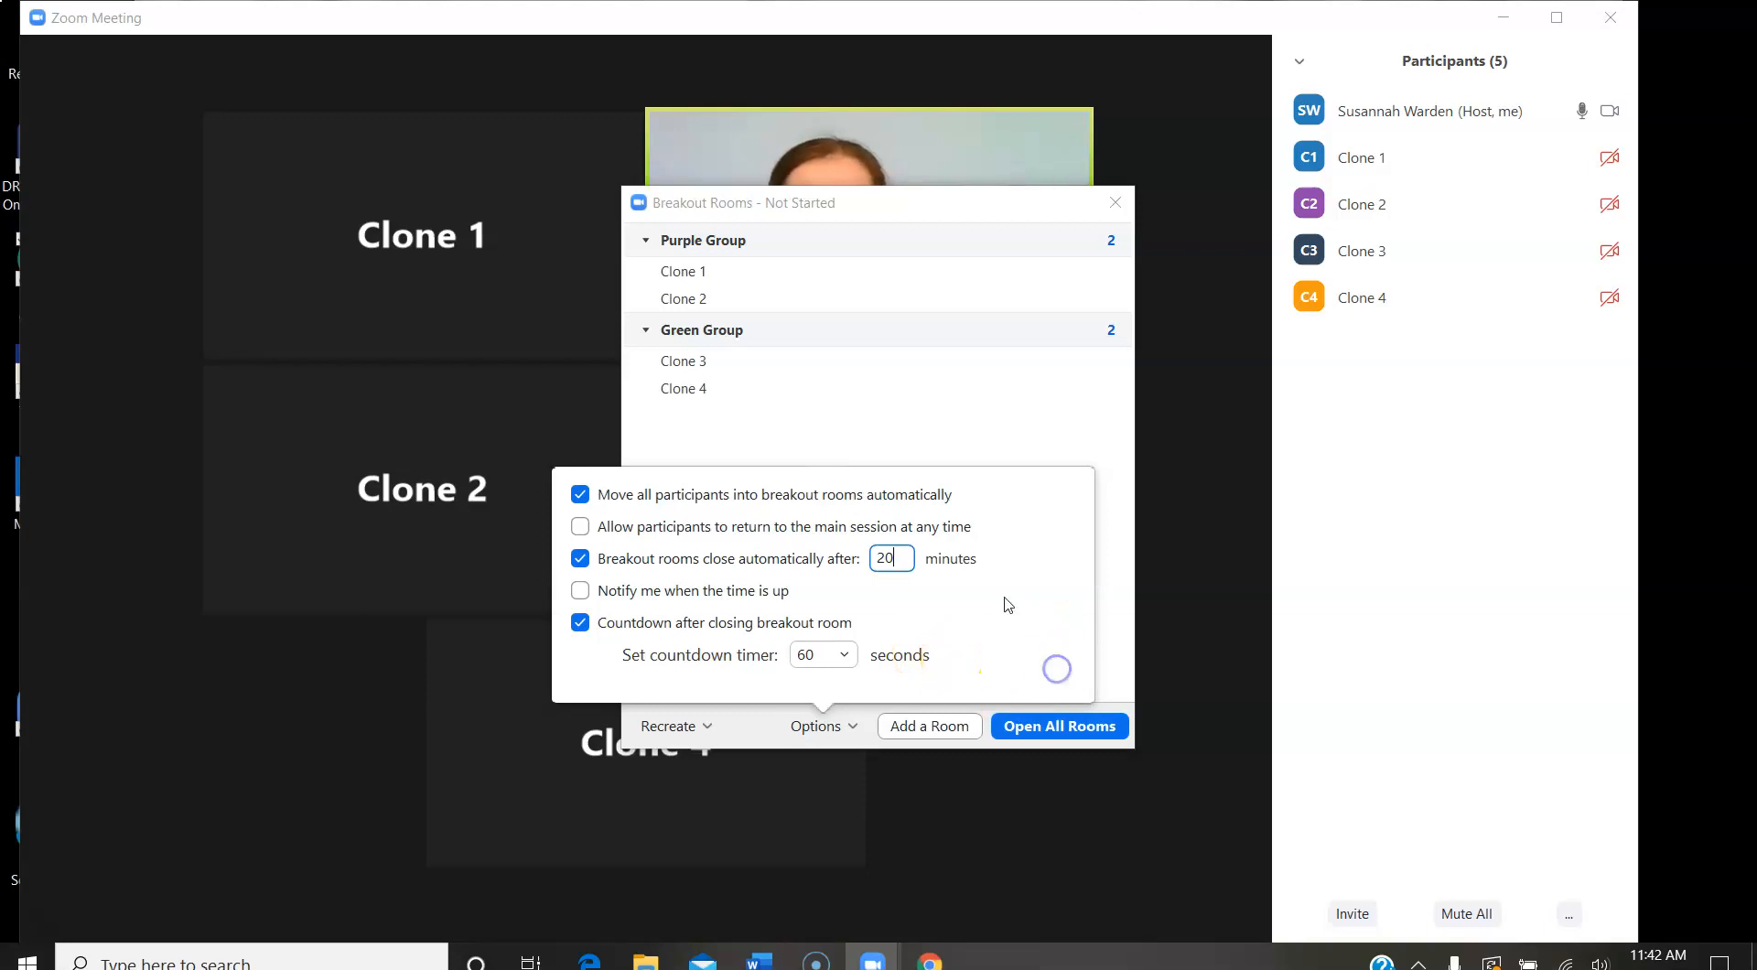
pyautogui.click(1001, 401)
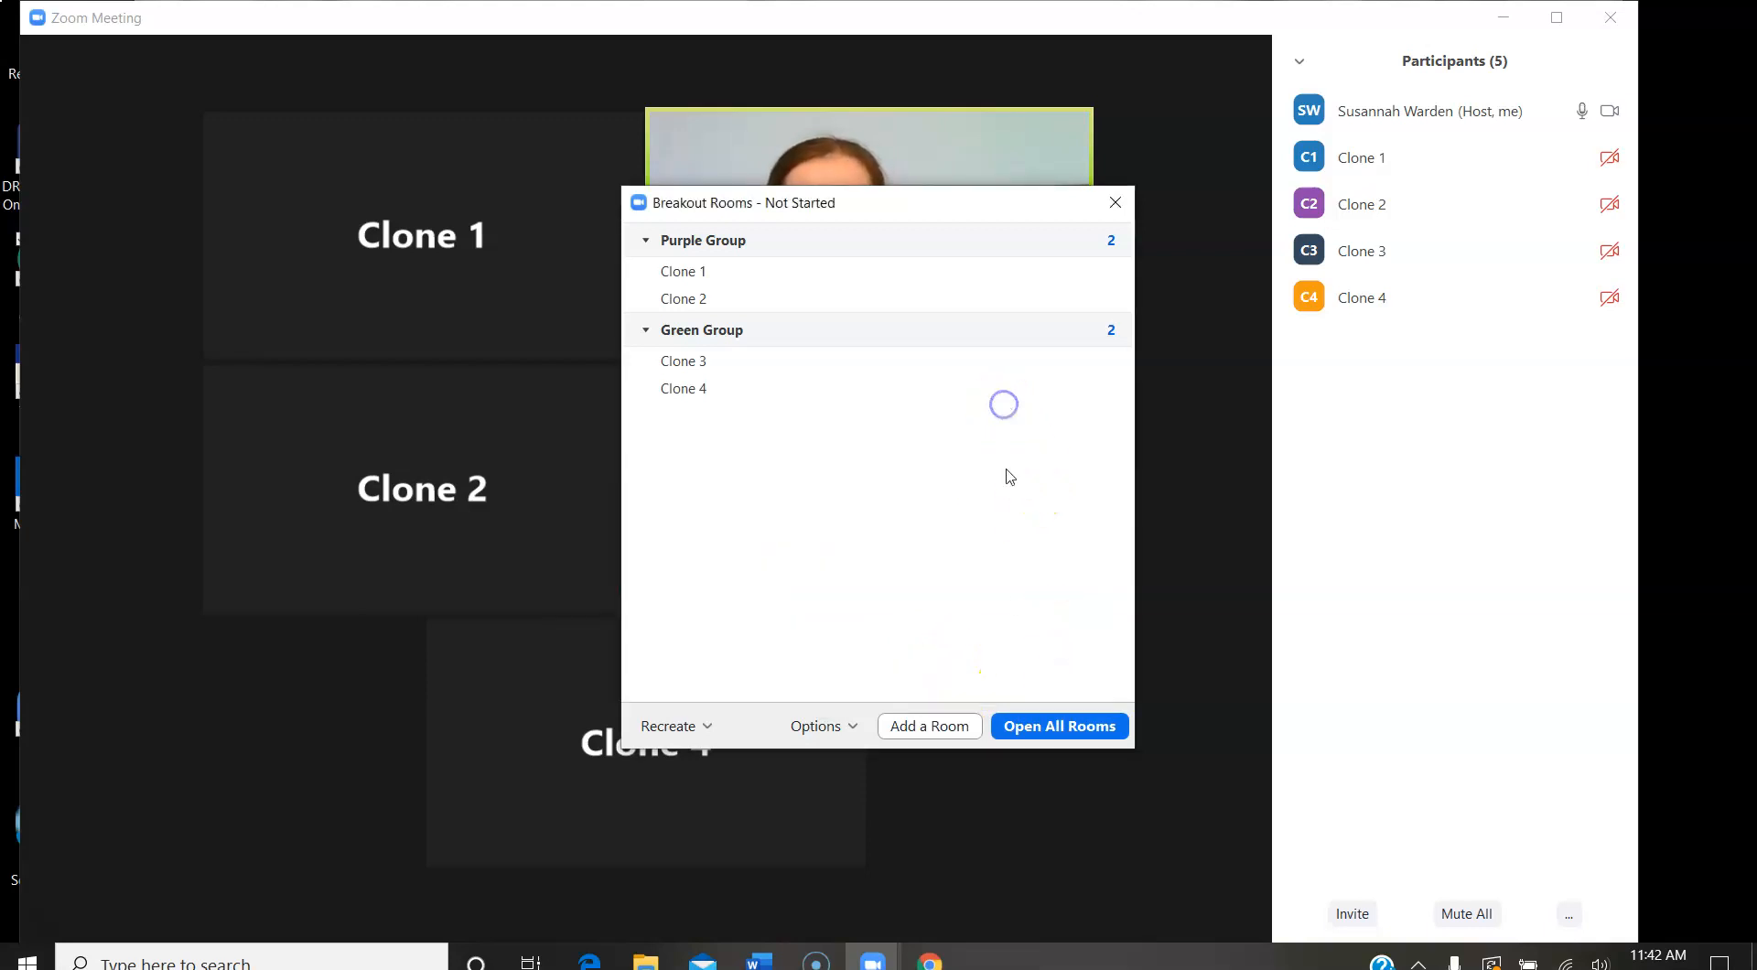
# Open all breakout rooms and check which other room Clone 1 can be moved to.
pyautogui.click(1057, 727)
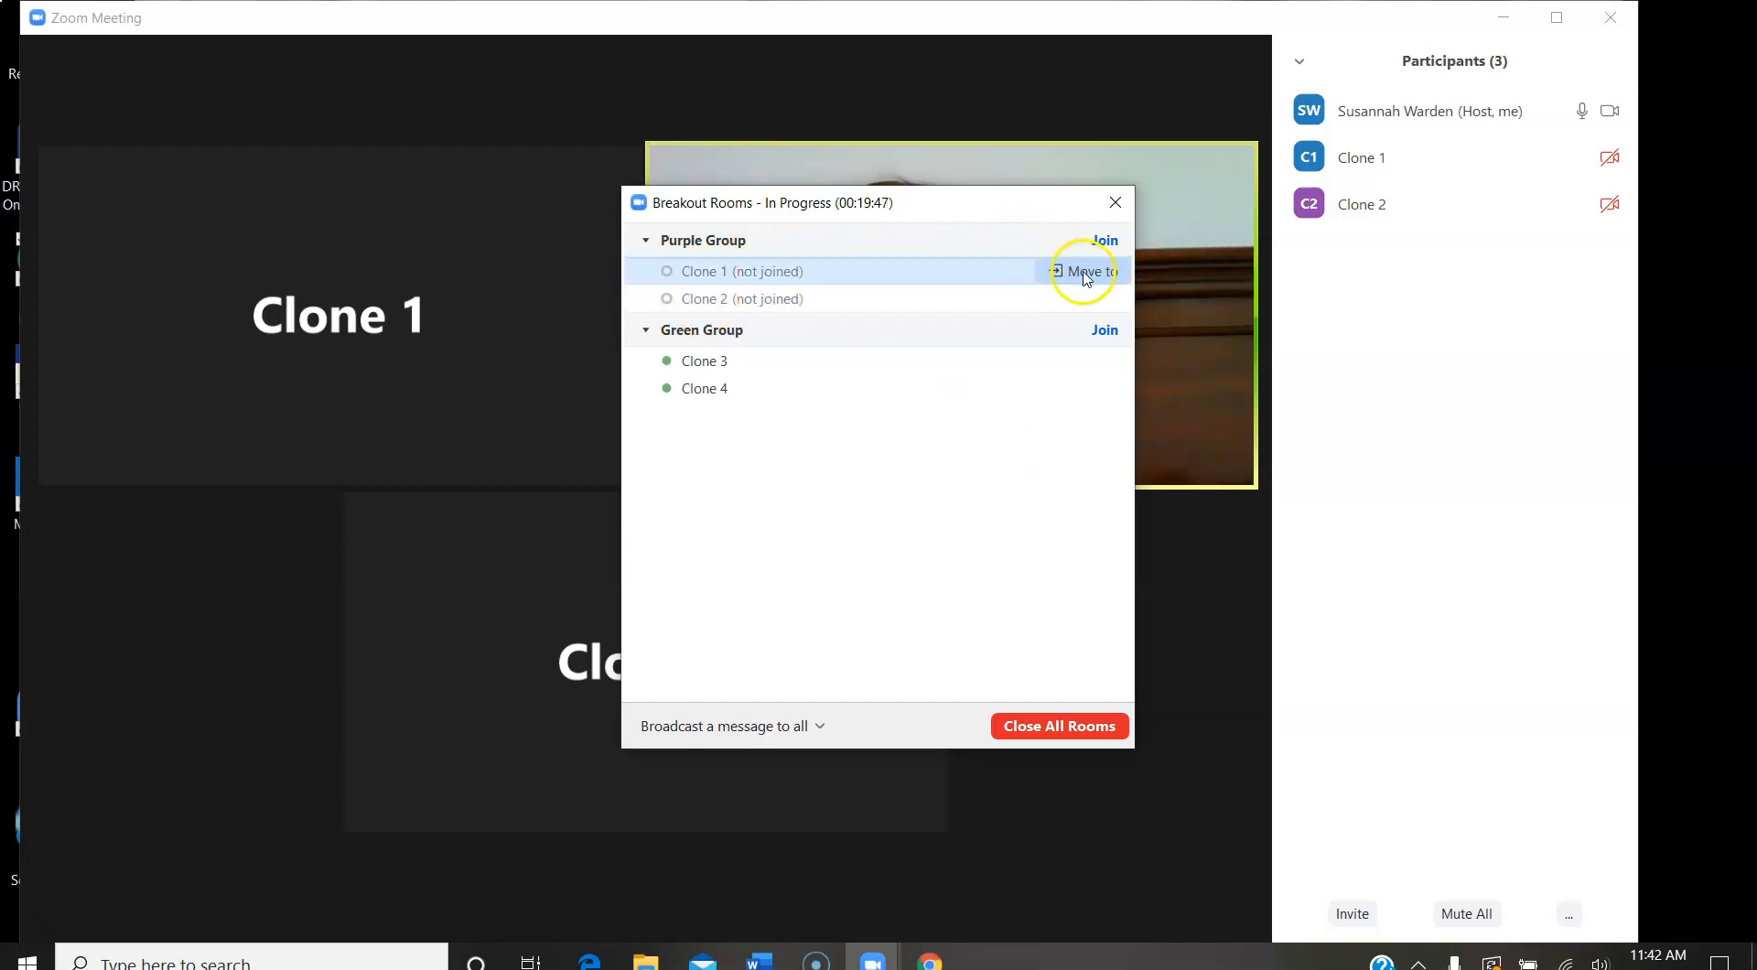
pyautogui.click(1084, 273)
pyautogui.click(1154, 281)
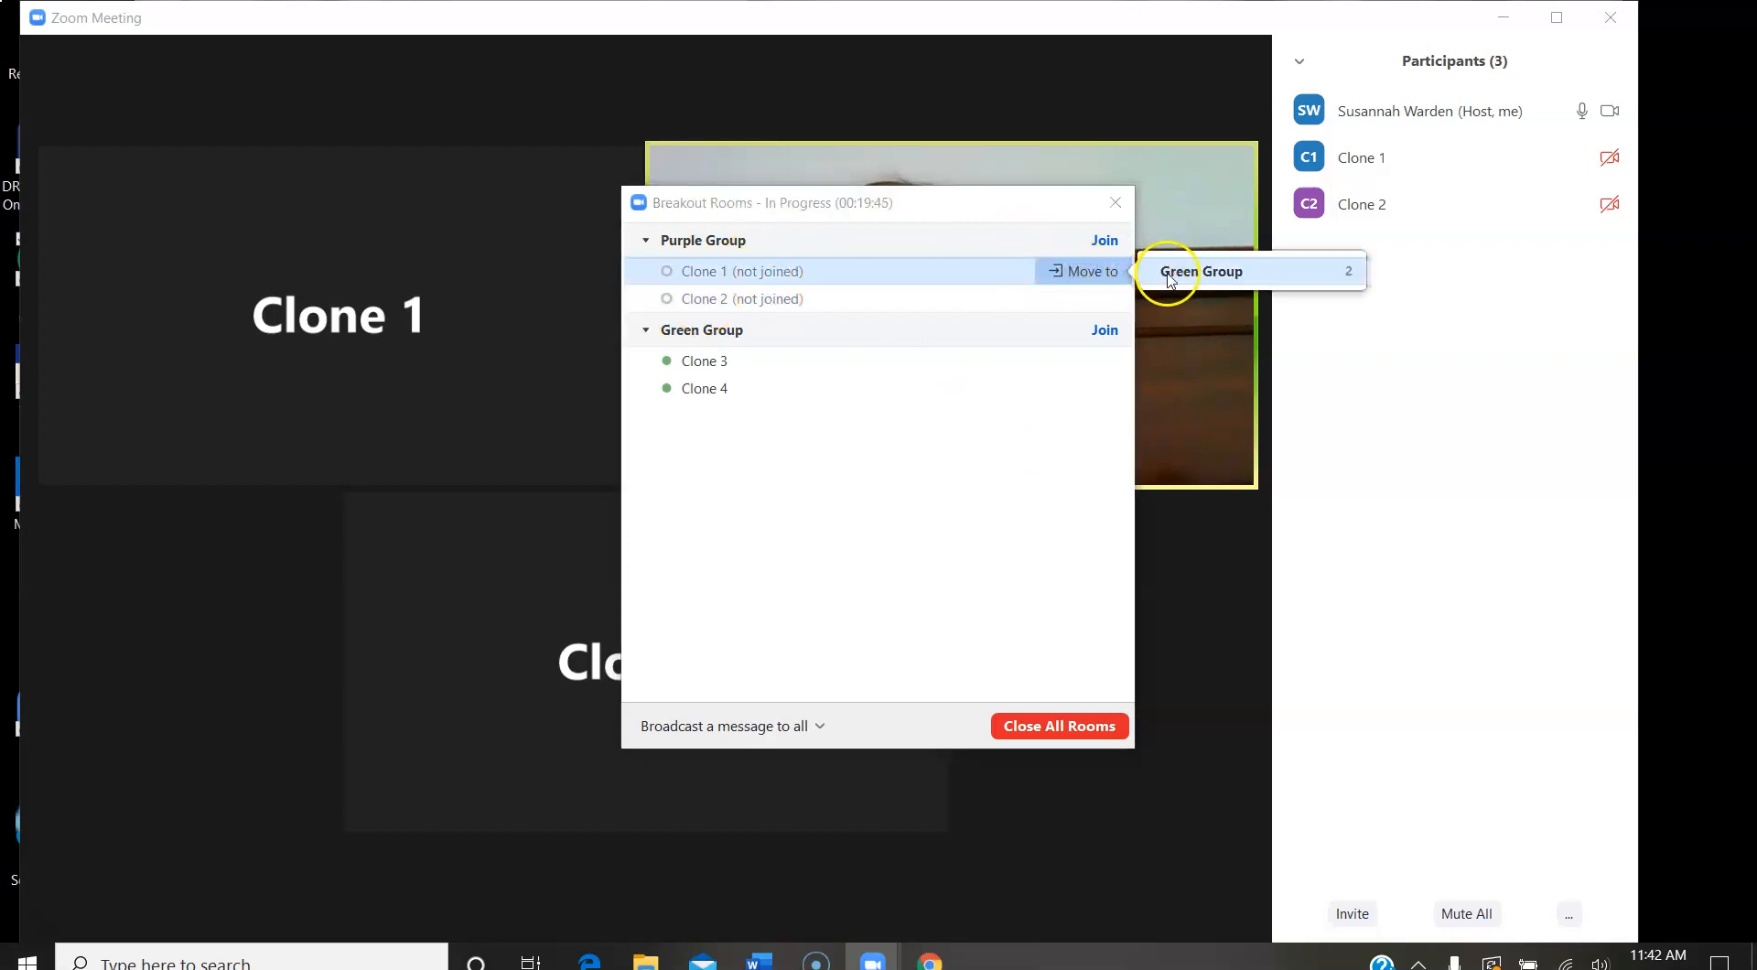
pyautogui.click(931, 421)
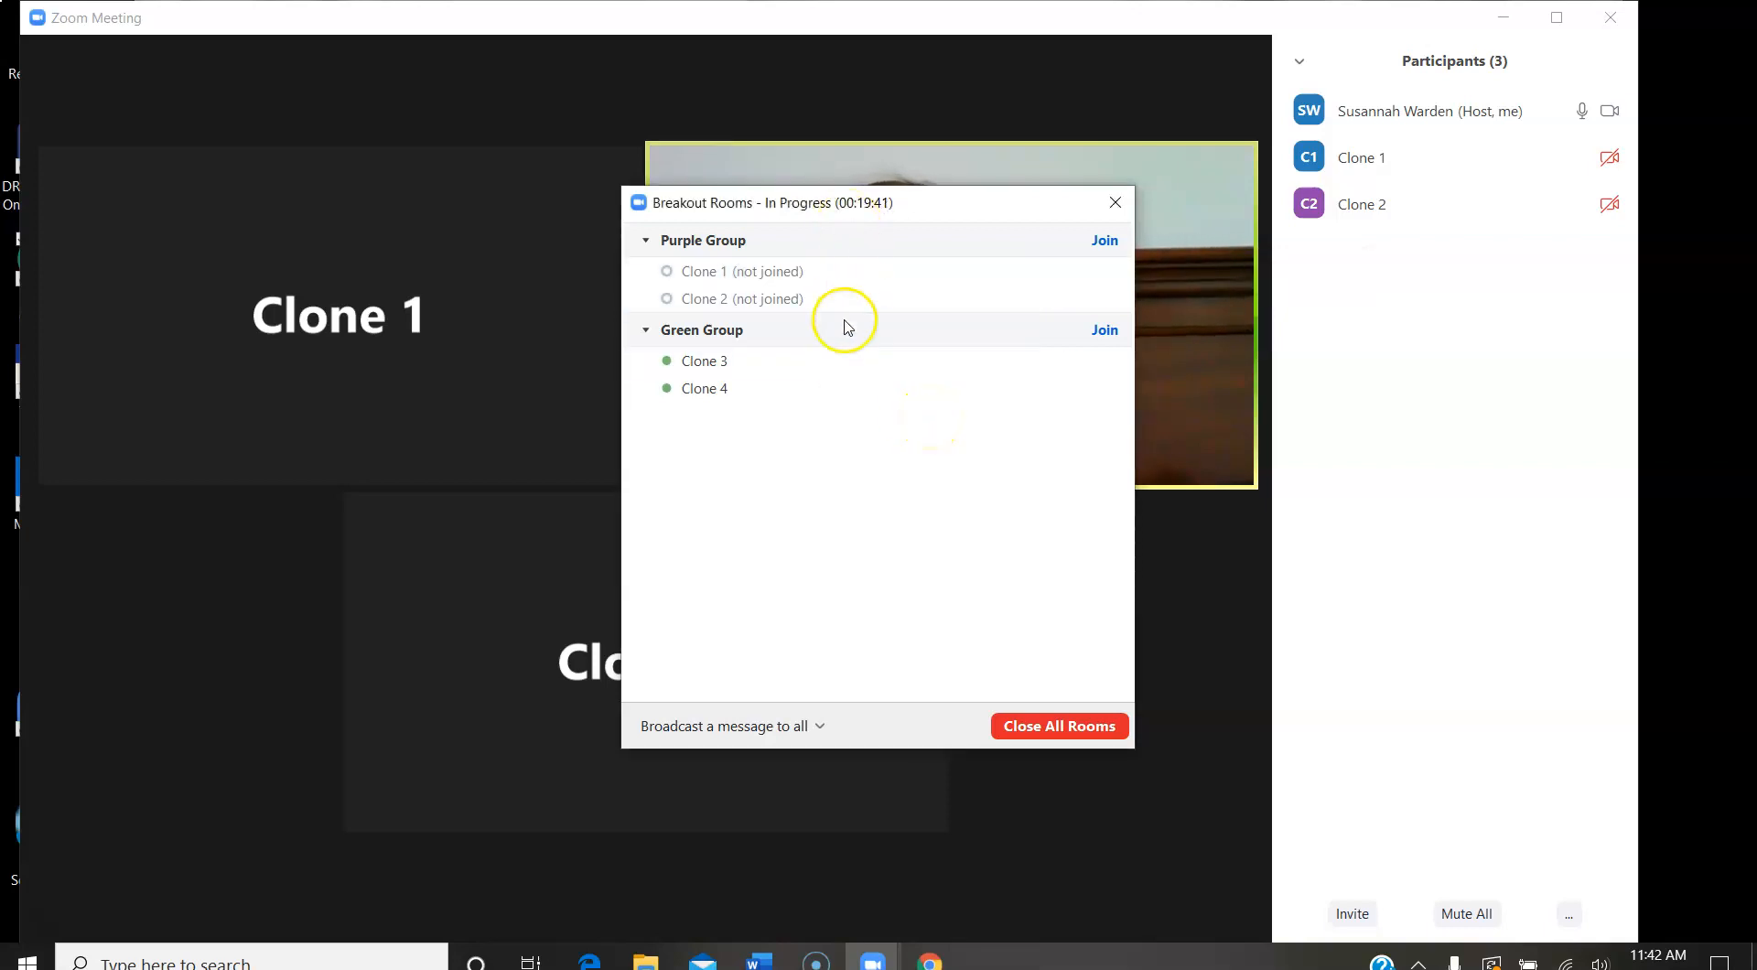
# Move the Breakout Rooms window clear of the meeting video and end all breakout rooms.
pyautogui.moveTo(915, 202)
pyautogui.mouseDown()
pyautogui.moveTo(1207, 243)
pyautogui.moveTo(1461, 311)
pyautogui.mouseUp()
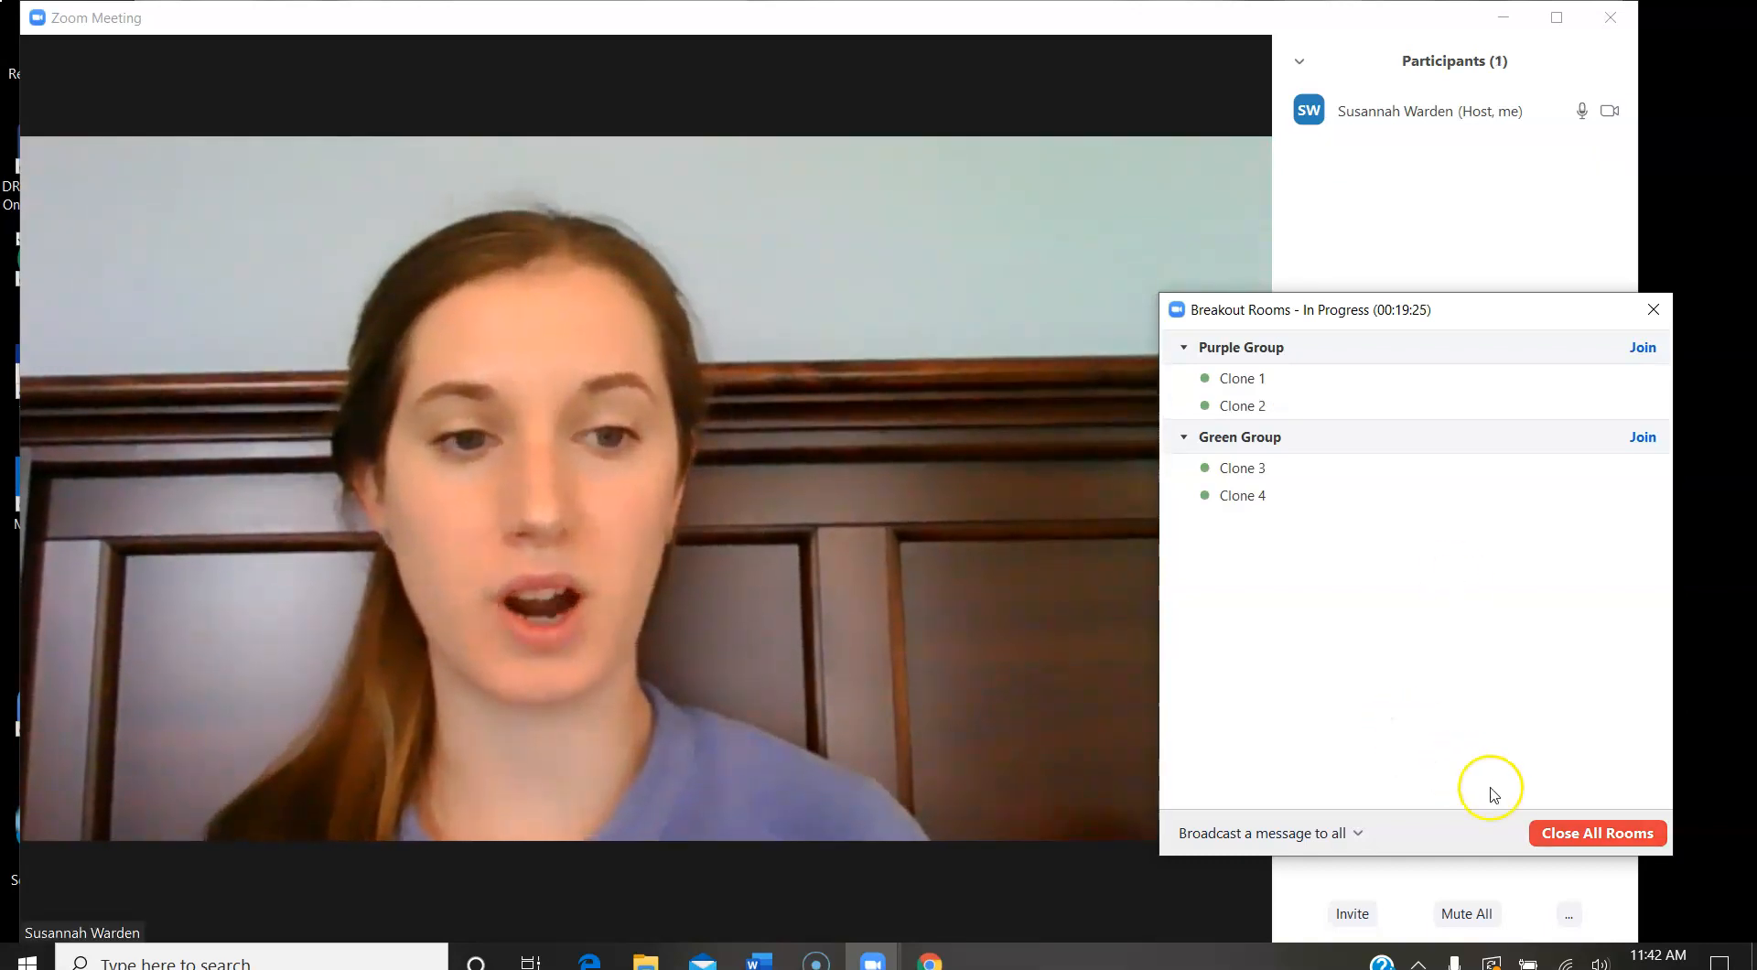
pyautogui.click(1603, 840)
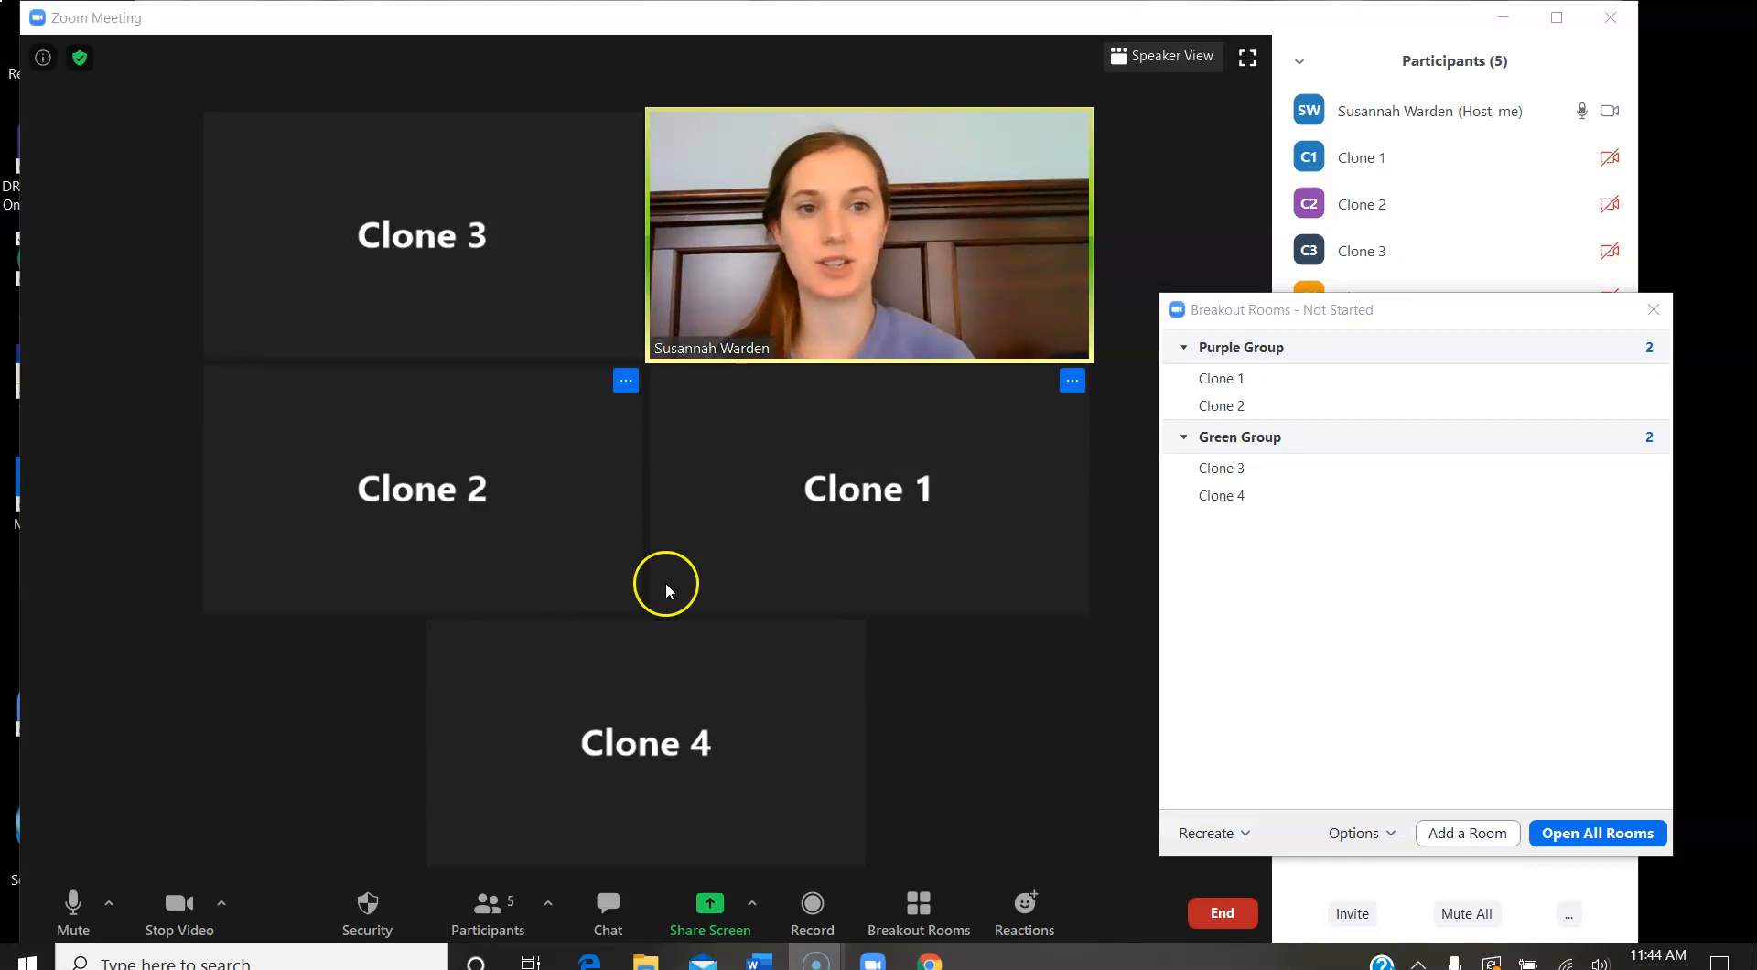
pyautogui.click(1653, 310)
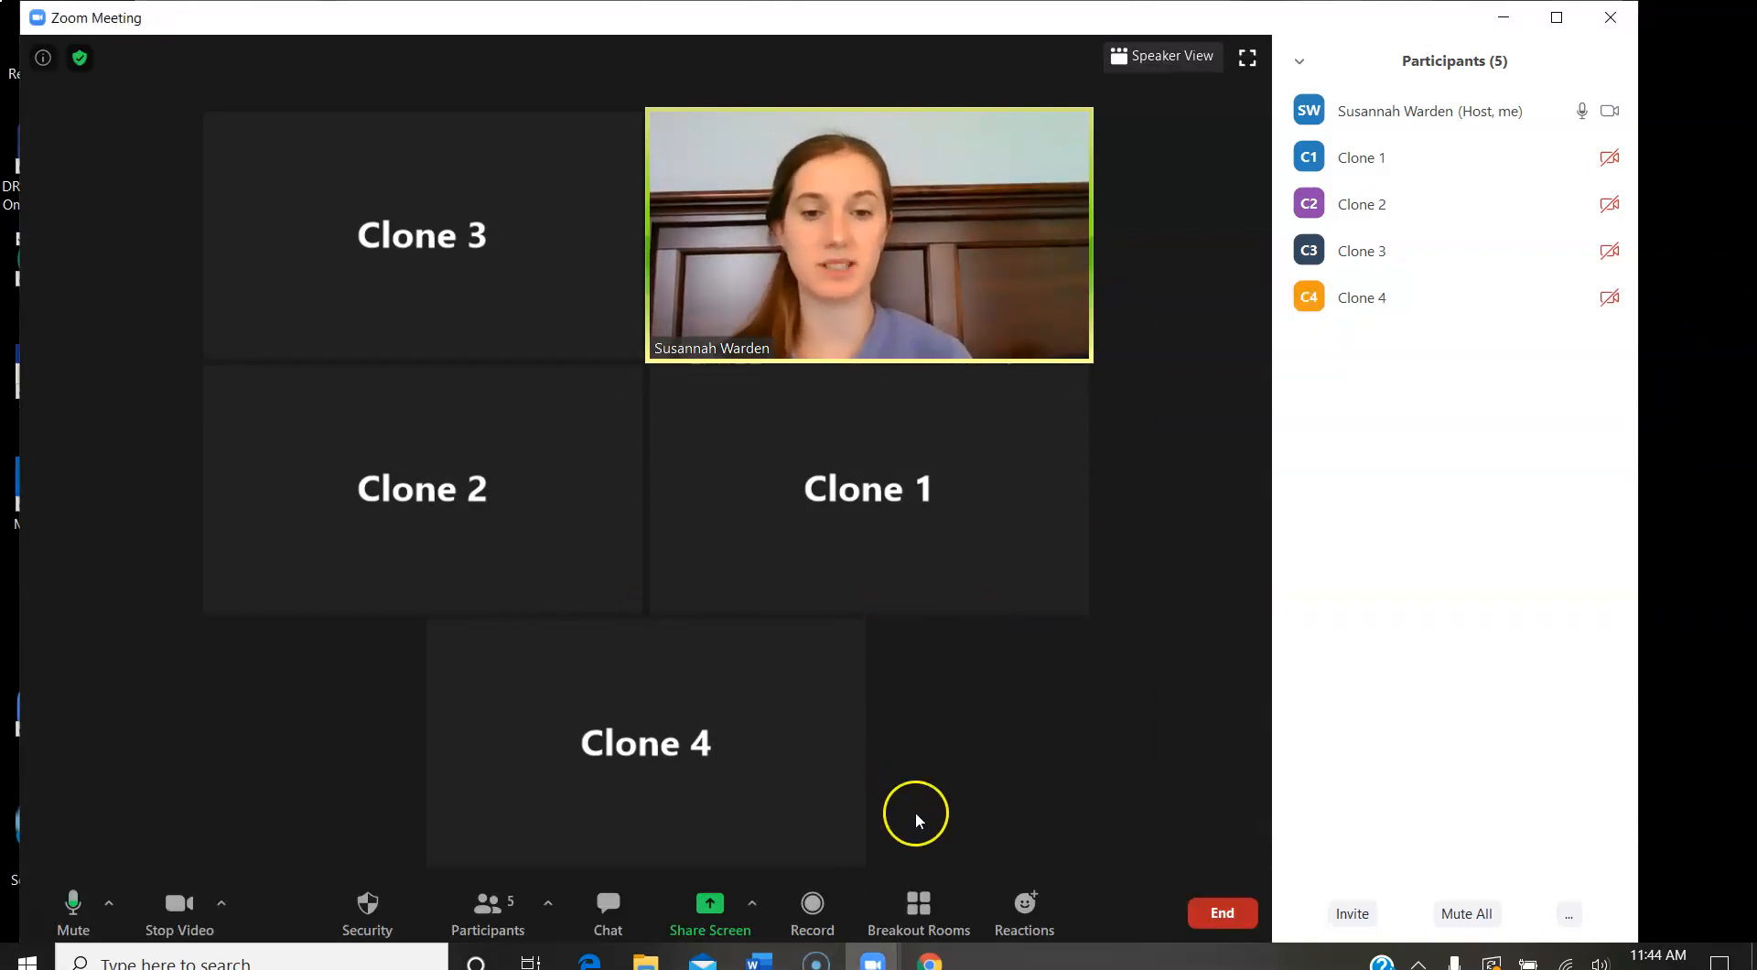
# Reopen the Breakout Rooms window to review the room assignments, and close it again.
pyautogui.click(911, 915)
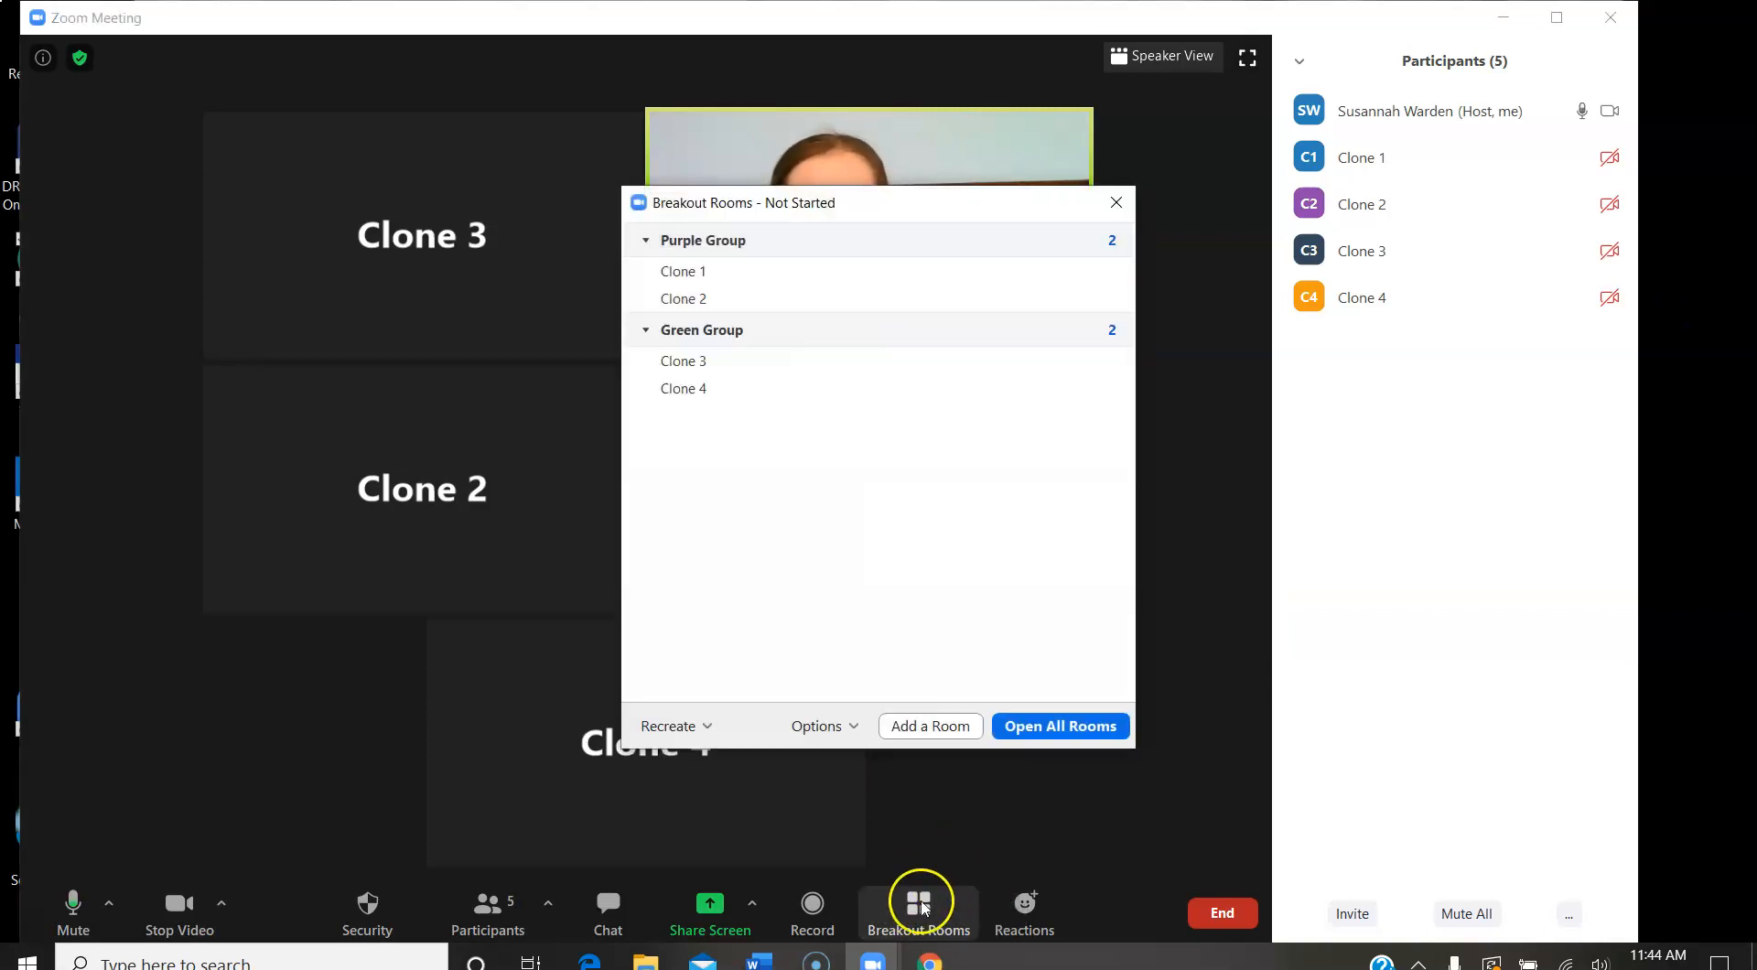
pyautogui.click(1116, 202)
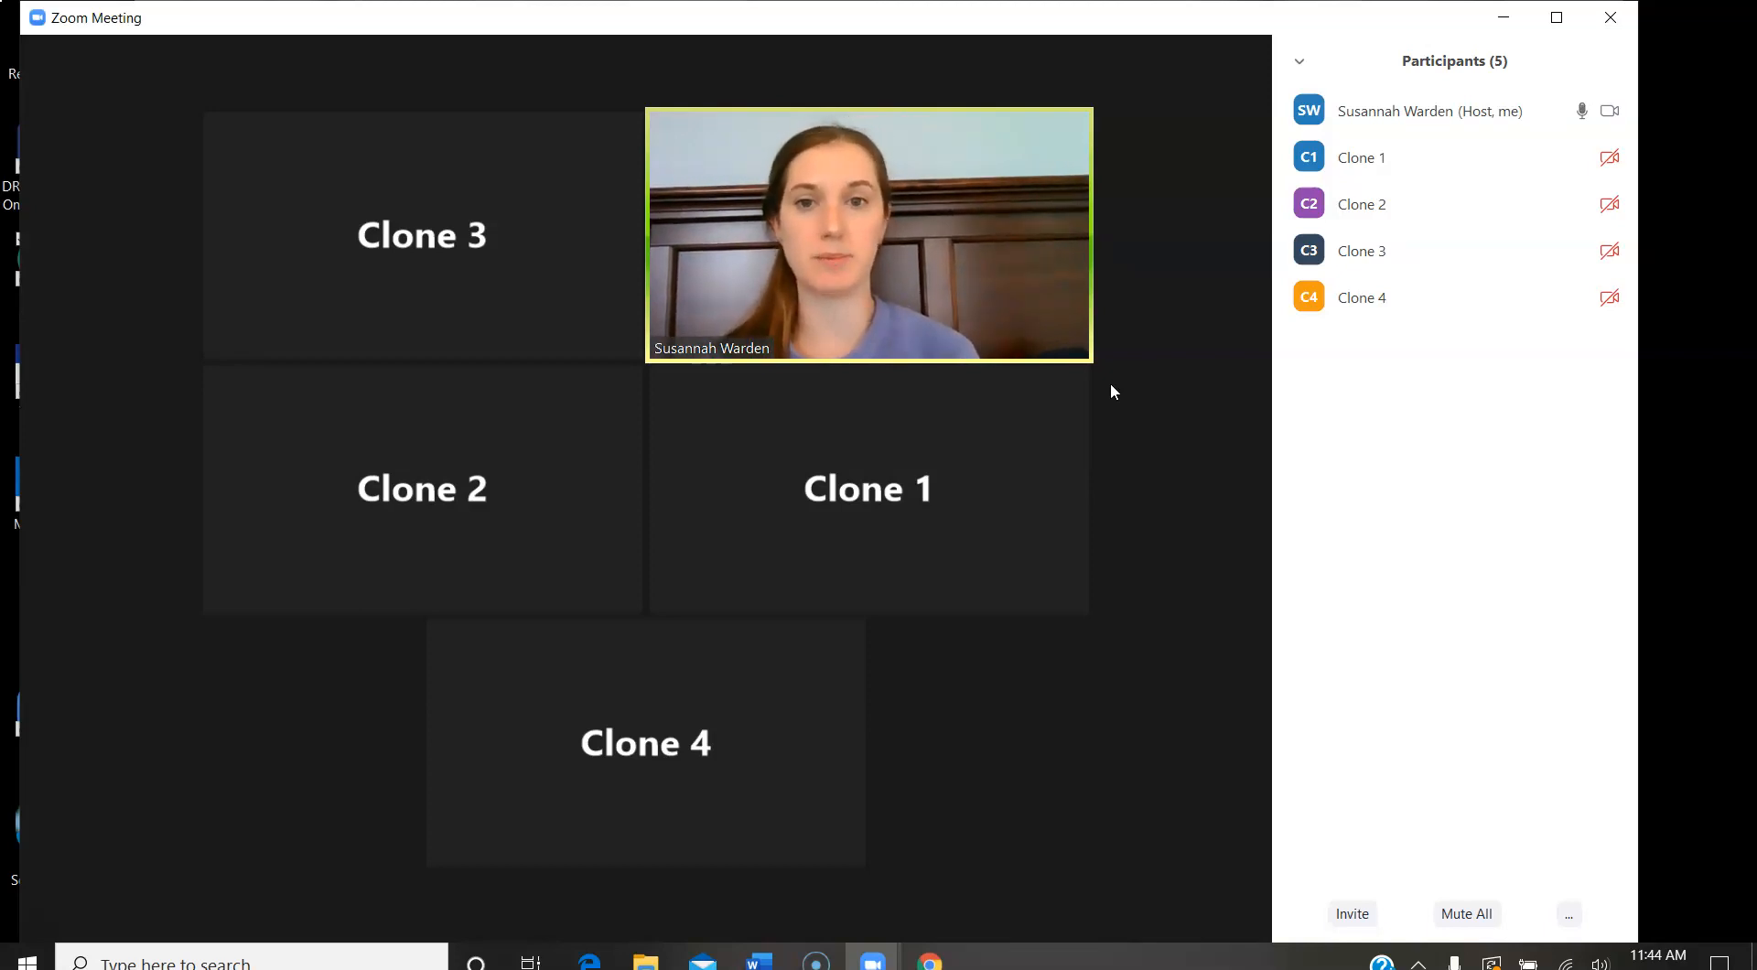
# Put participant Clone 3 in the waiting room.
pyautogui.moveTo(568, 168)
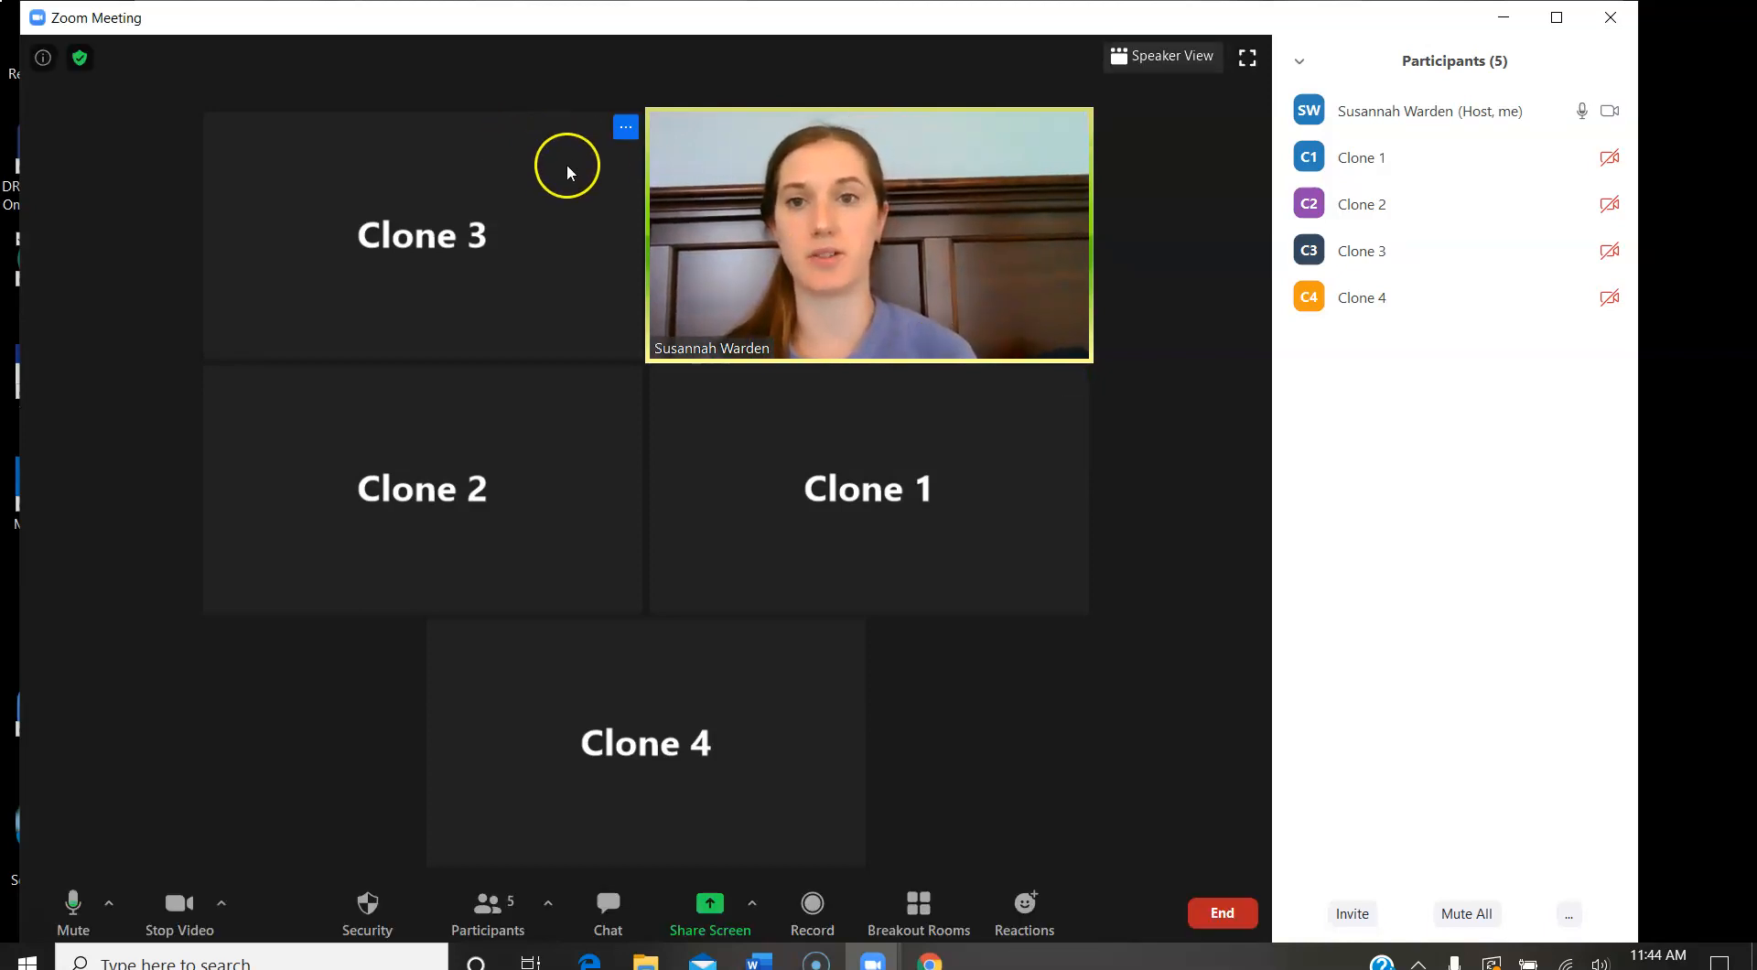
pyautogui.click(626, 125)
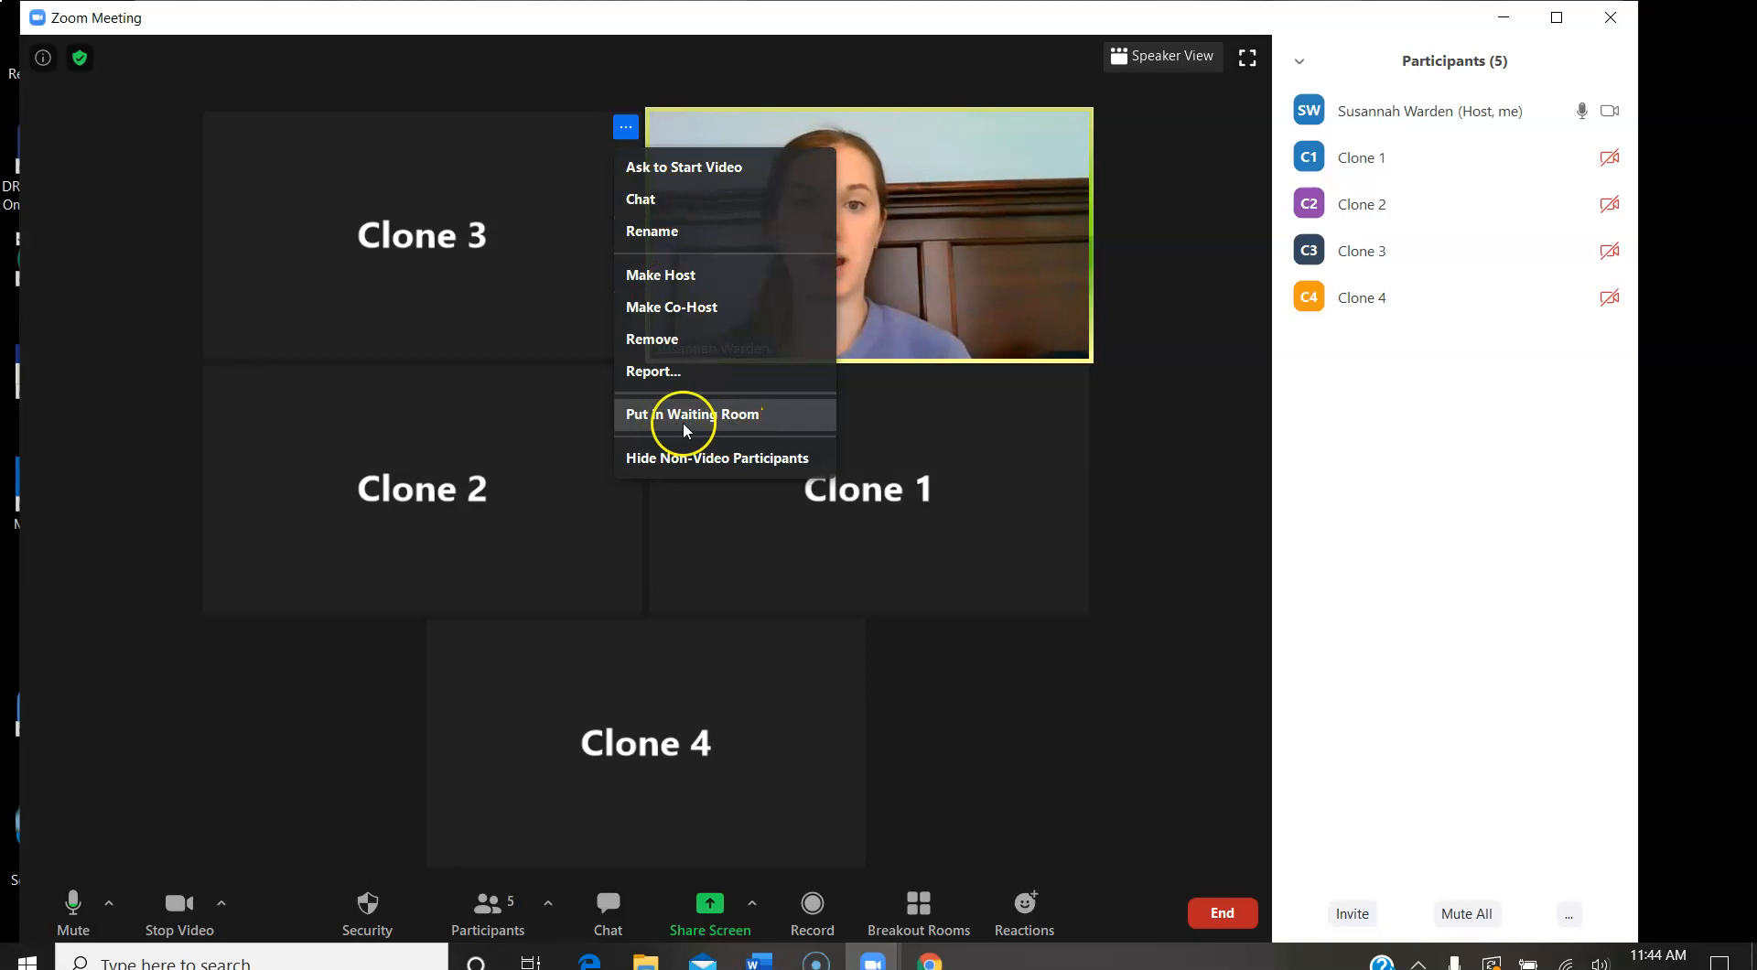
pyautogui.click(705, 414)
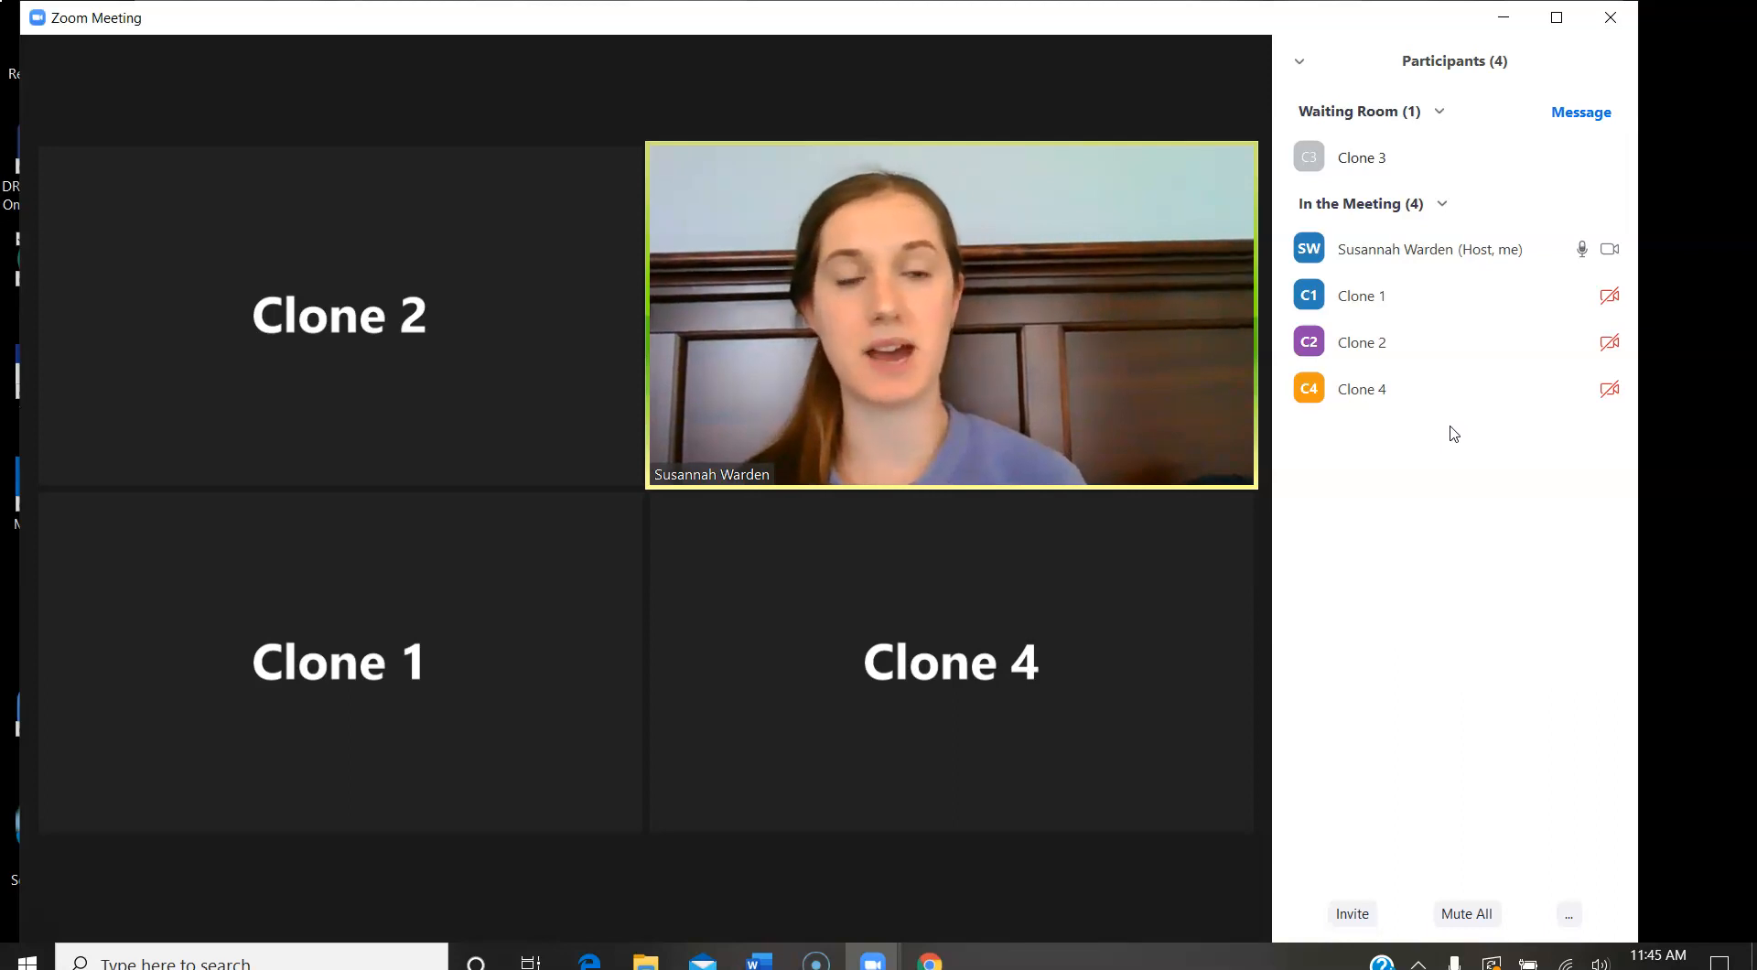
pyautogui.click(1499, 159)
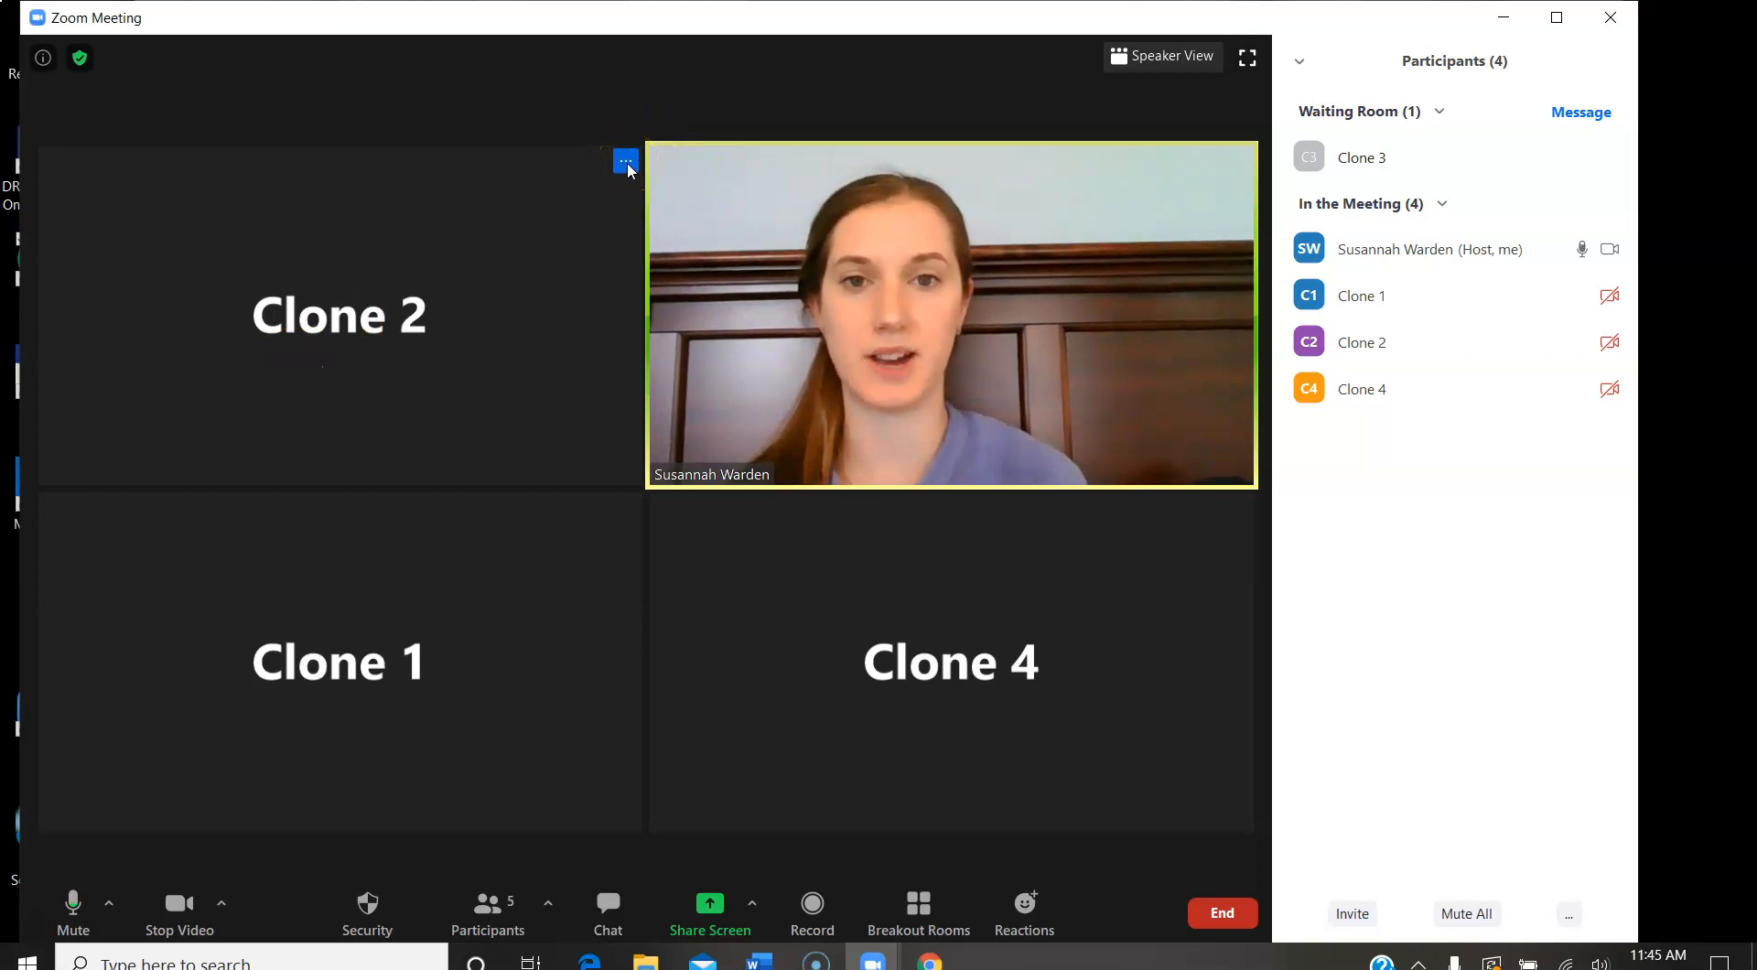
# Rename participant Clone 2, entering a person's first name as the new screen name.
pyautogui.click(626, 162)
pyautogui.click(631, 265)
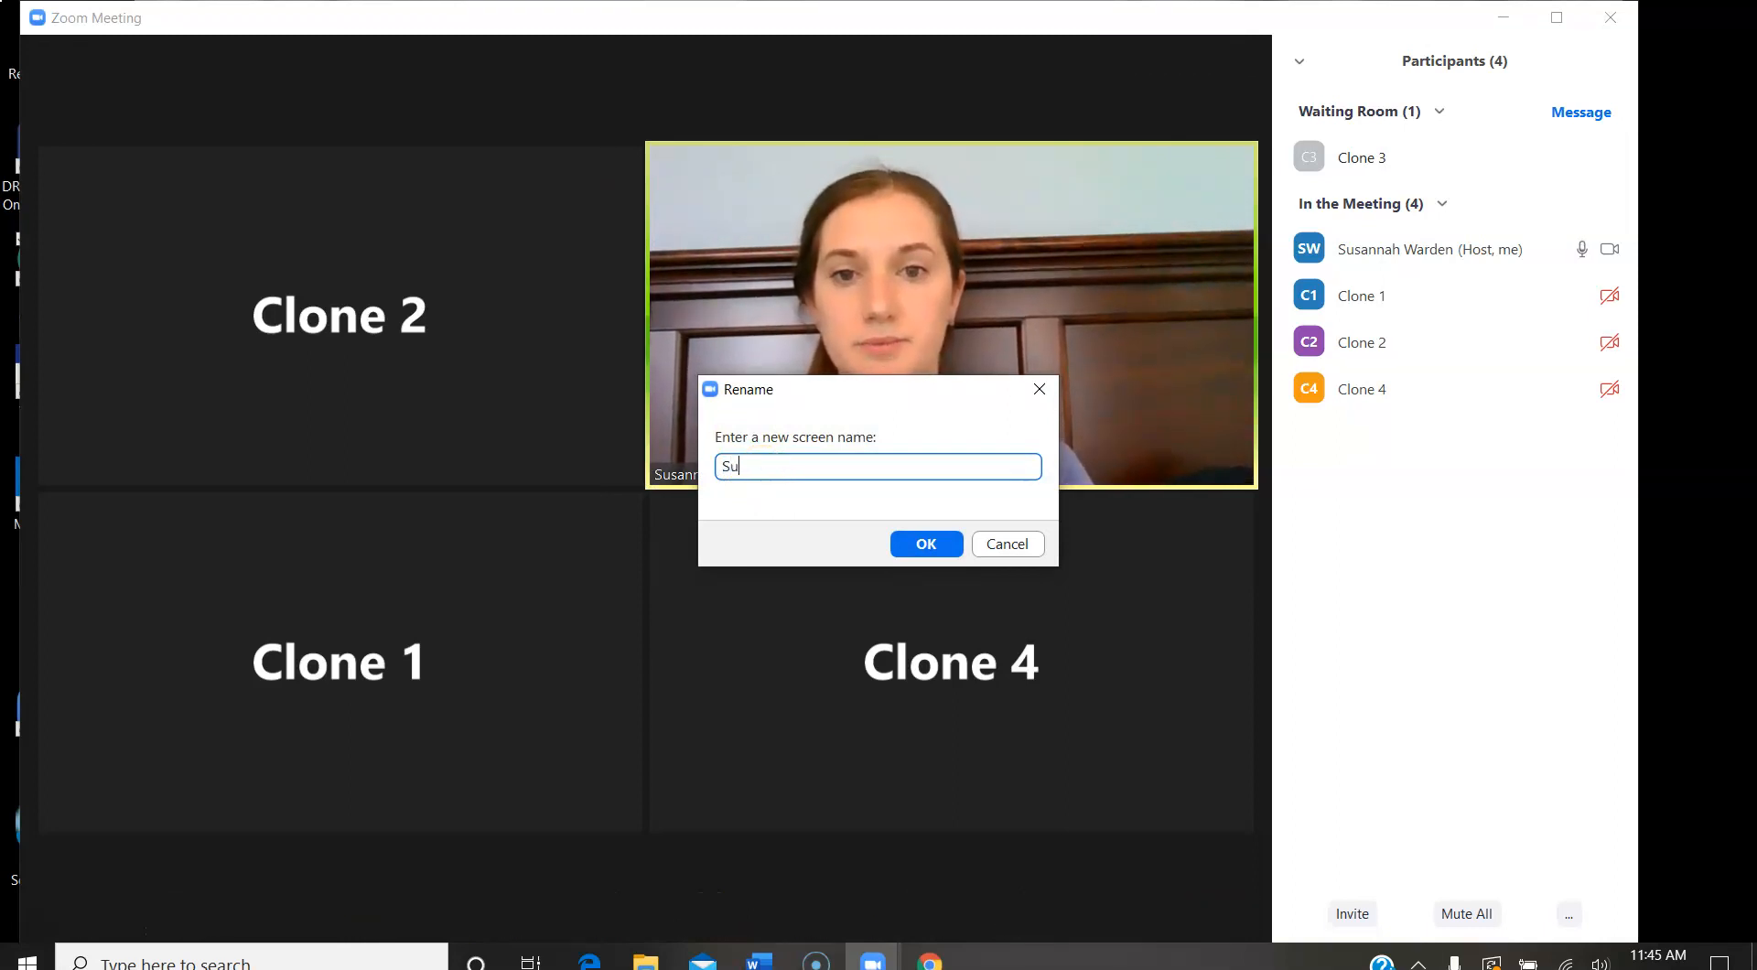
pyautogui.write('lly')
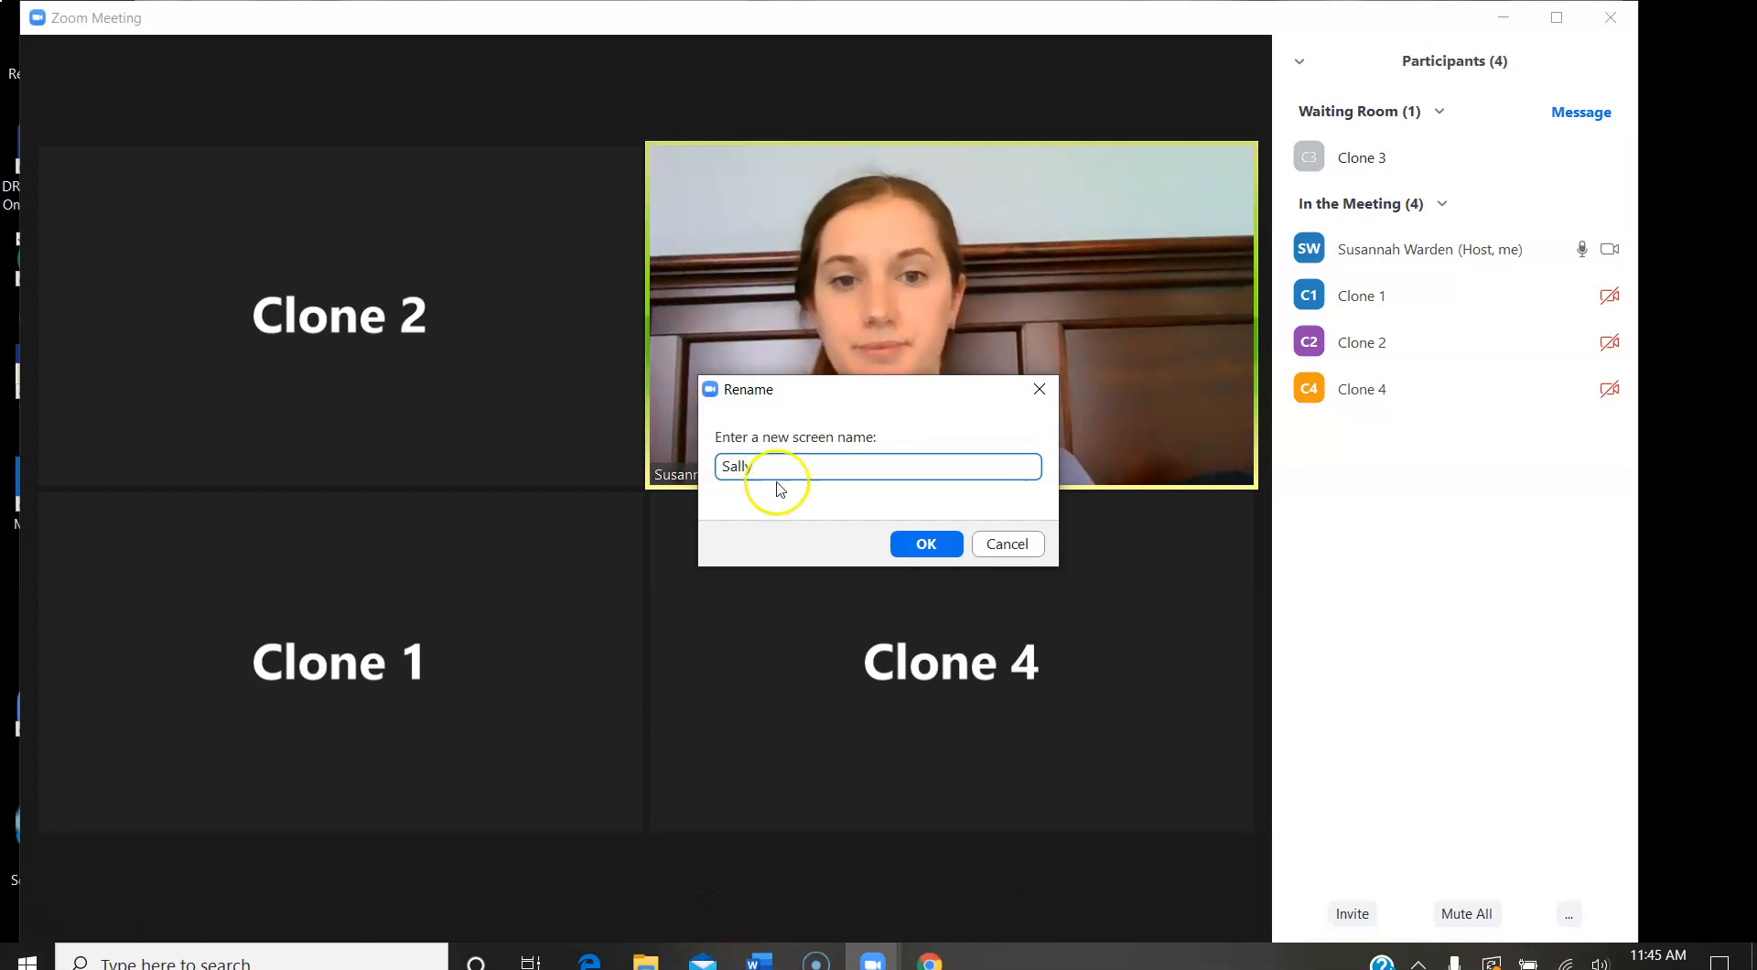
pyautogui.click(920, 542)
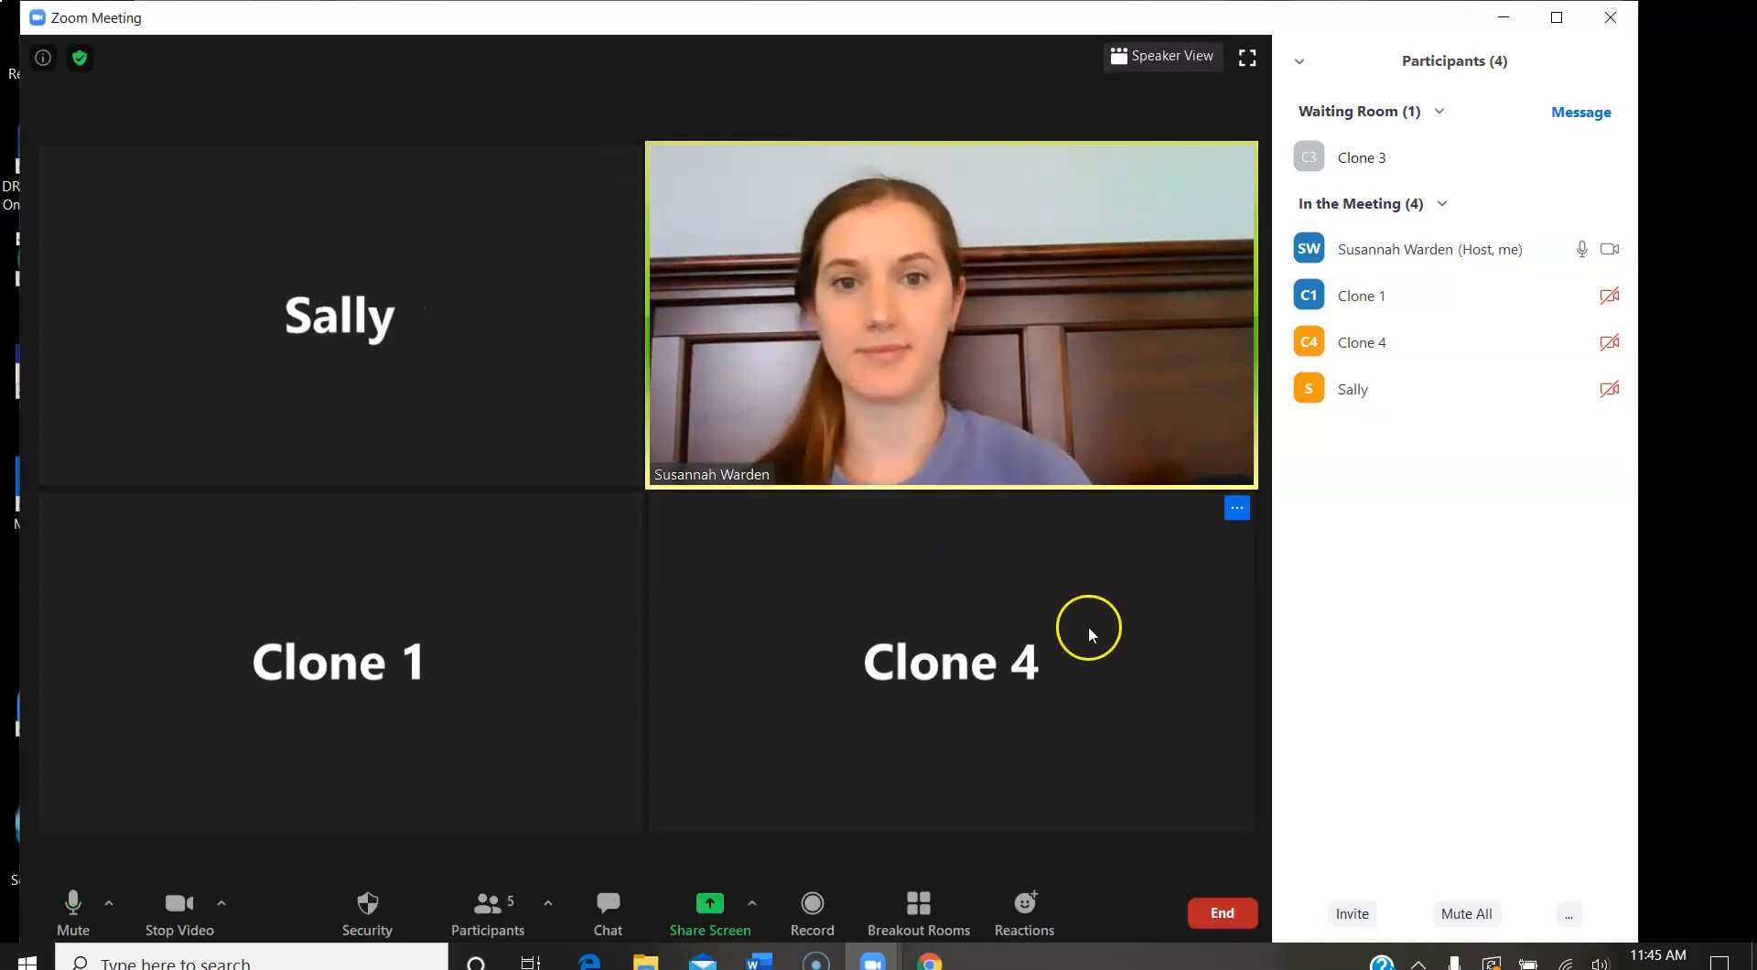